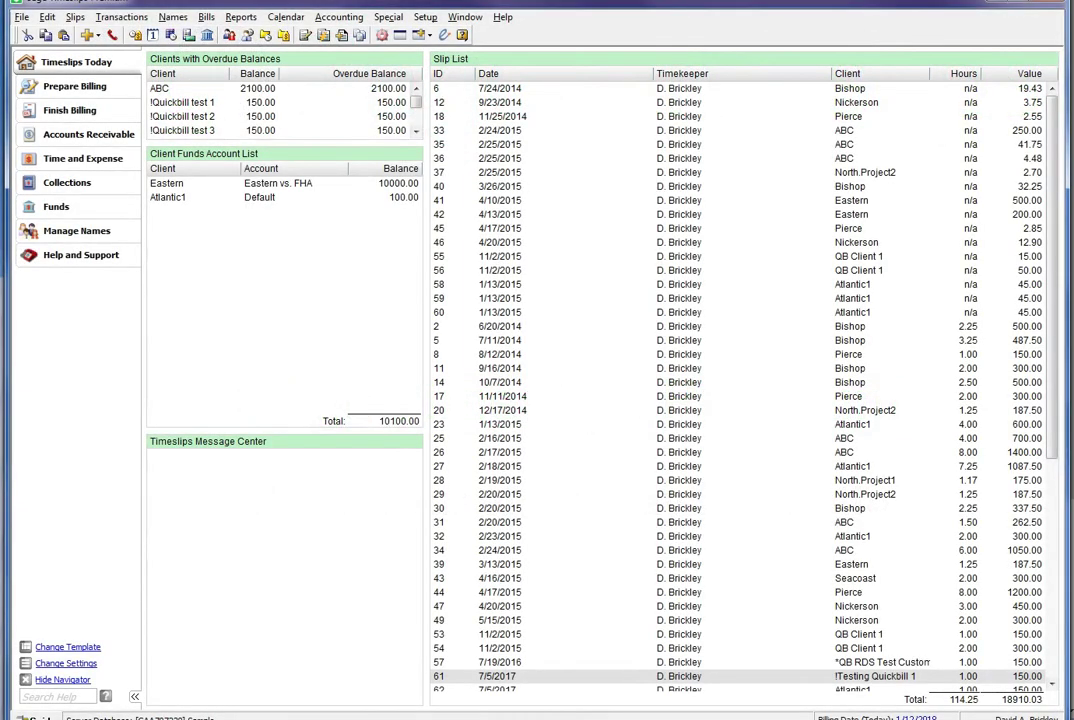
Open Setup > LawPay Integration and choose Authorize LawPay to reach the AffiniPay sign-in form
key(alt)
key(Escape)
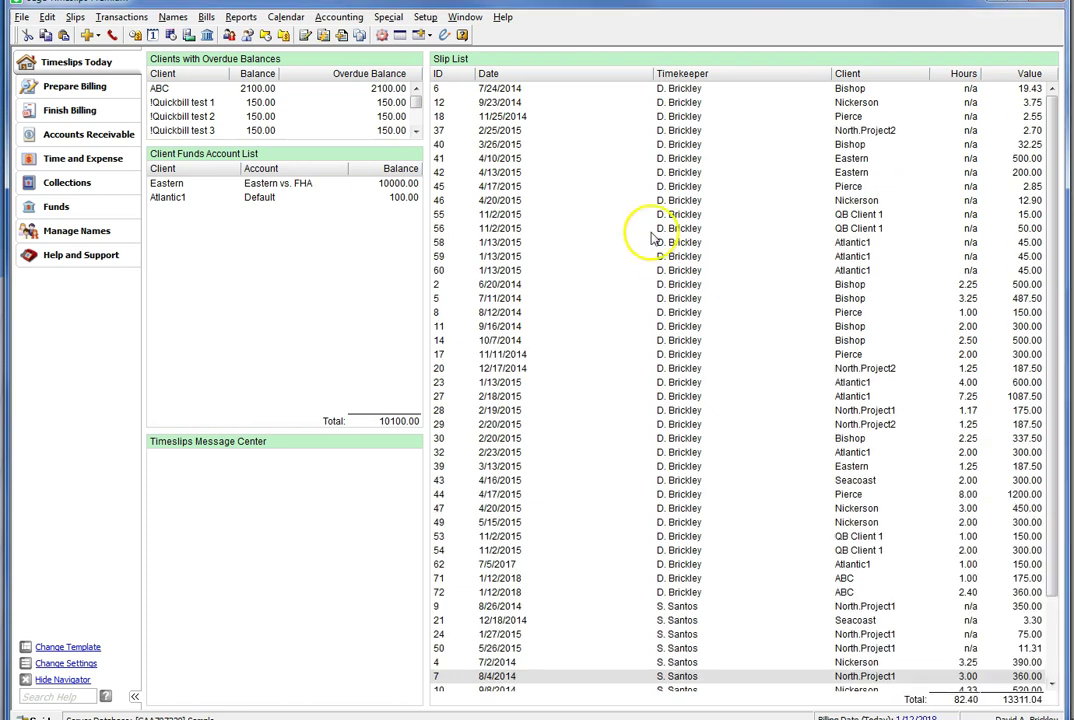
click(425, 17)
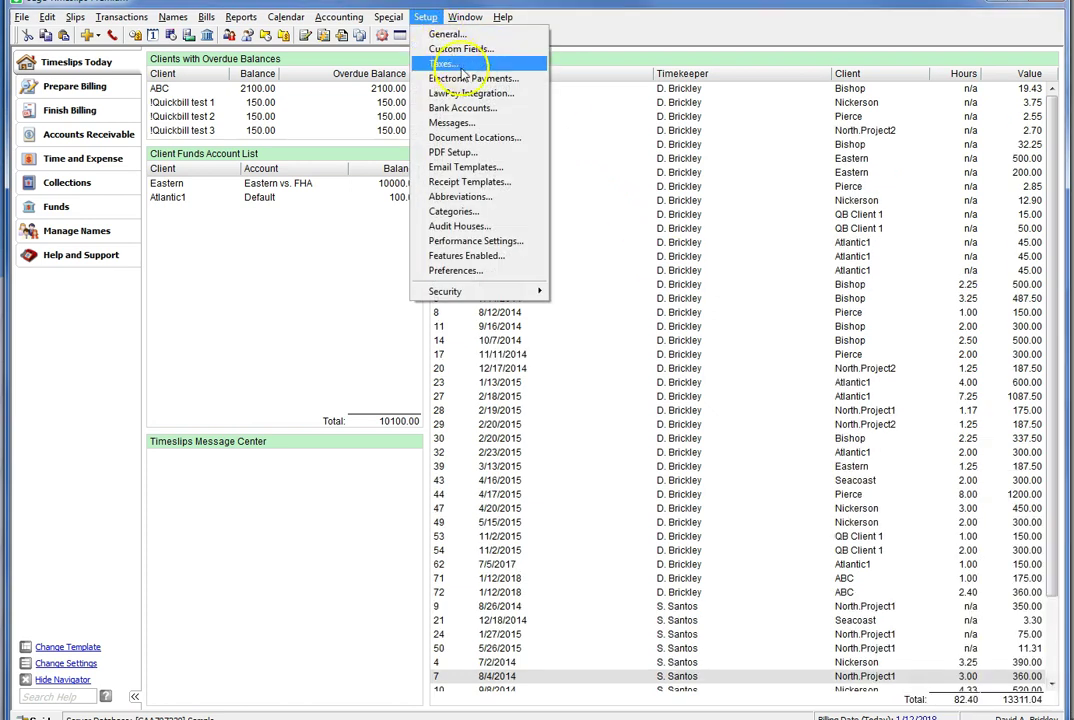
click(488, 93)
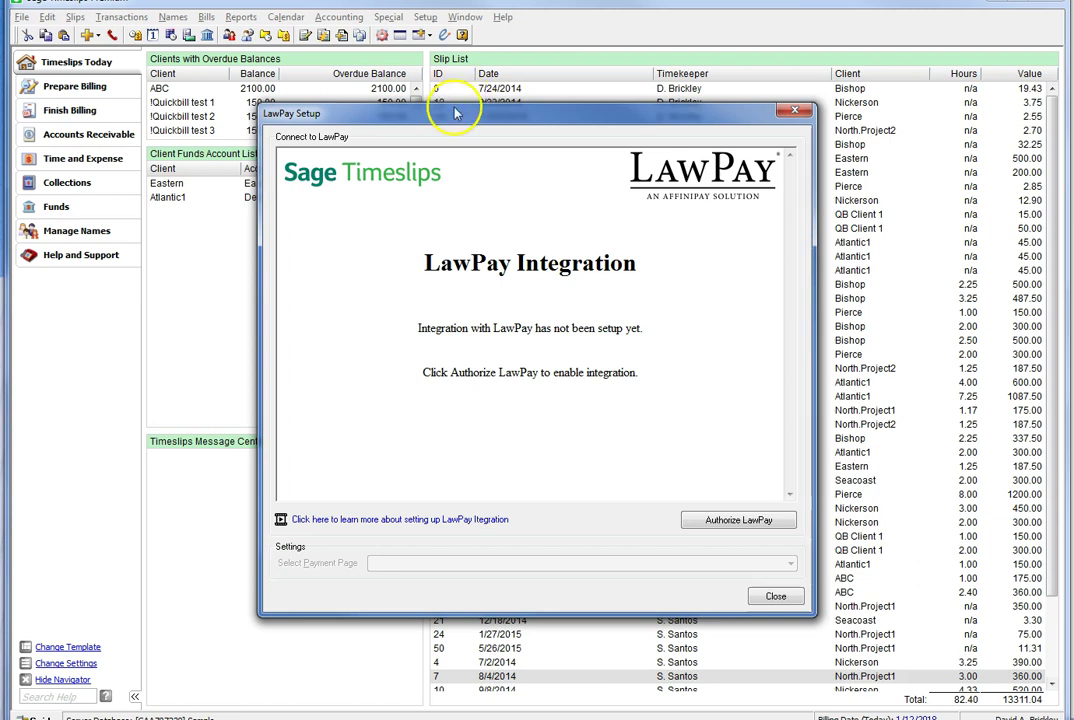
click(737, 521)
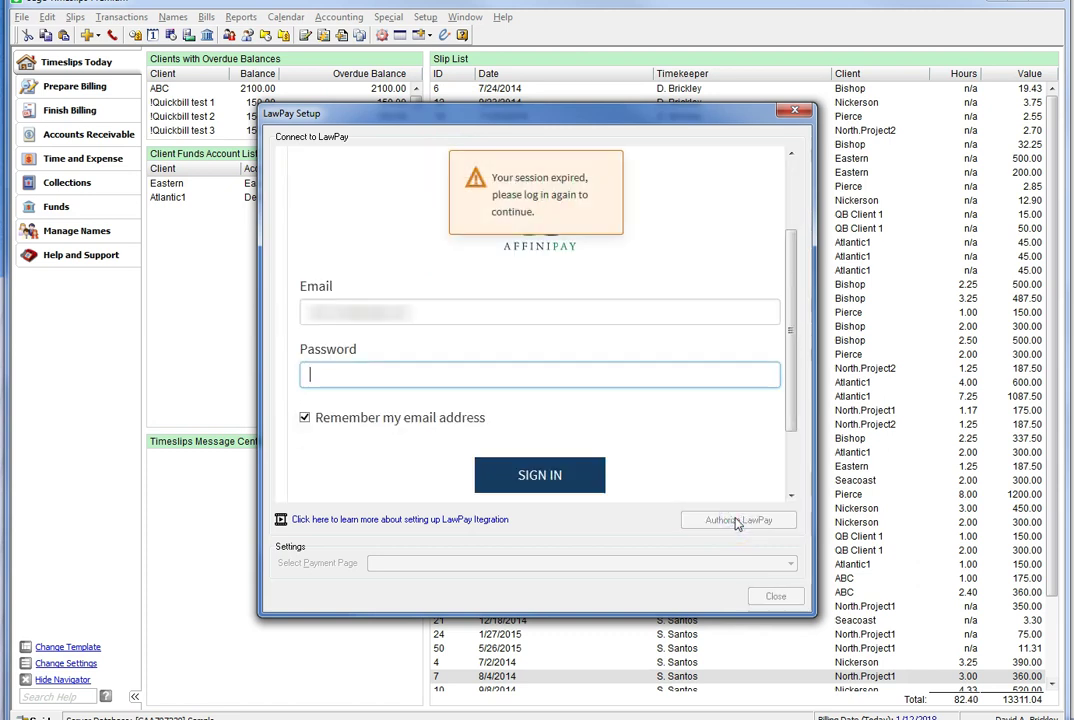
Enter the AffiniPay account password in the Password field and sign in
click(361, 373)
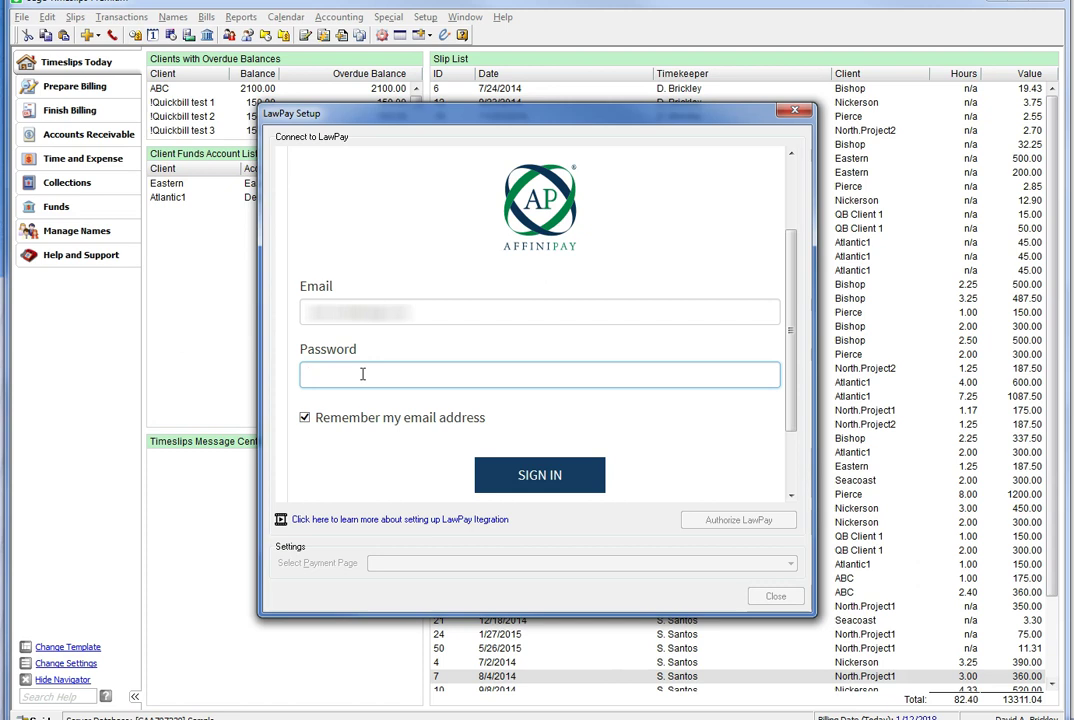
right_click(613, 257)
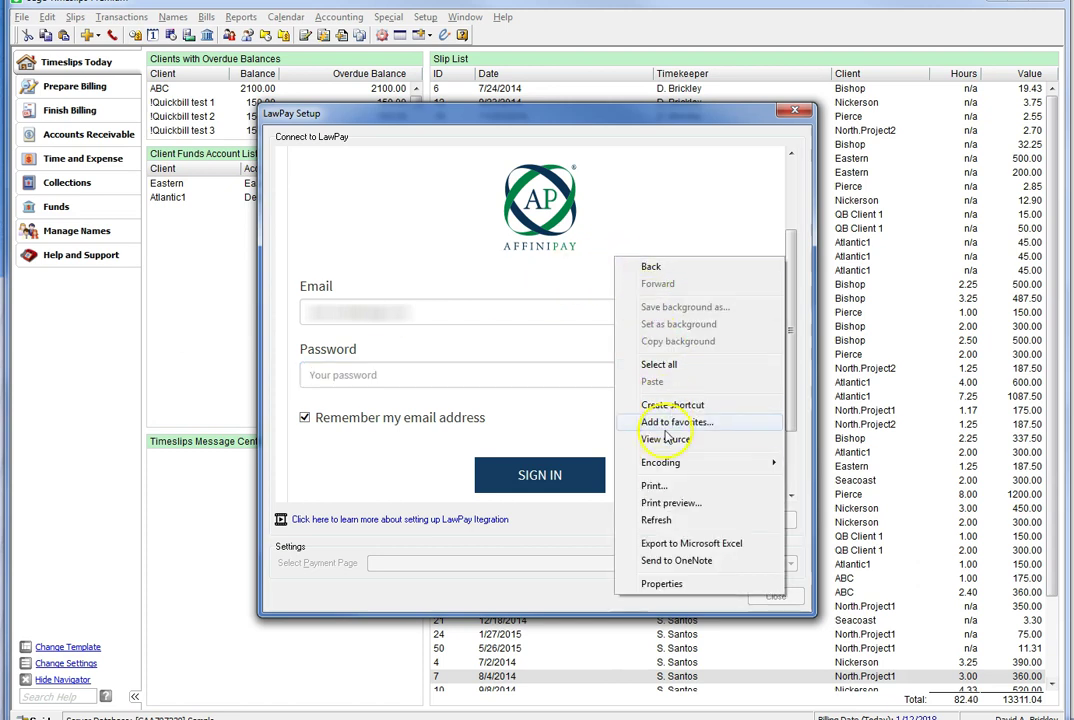
click(369, 378)
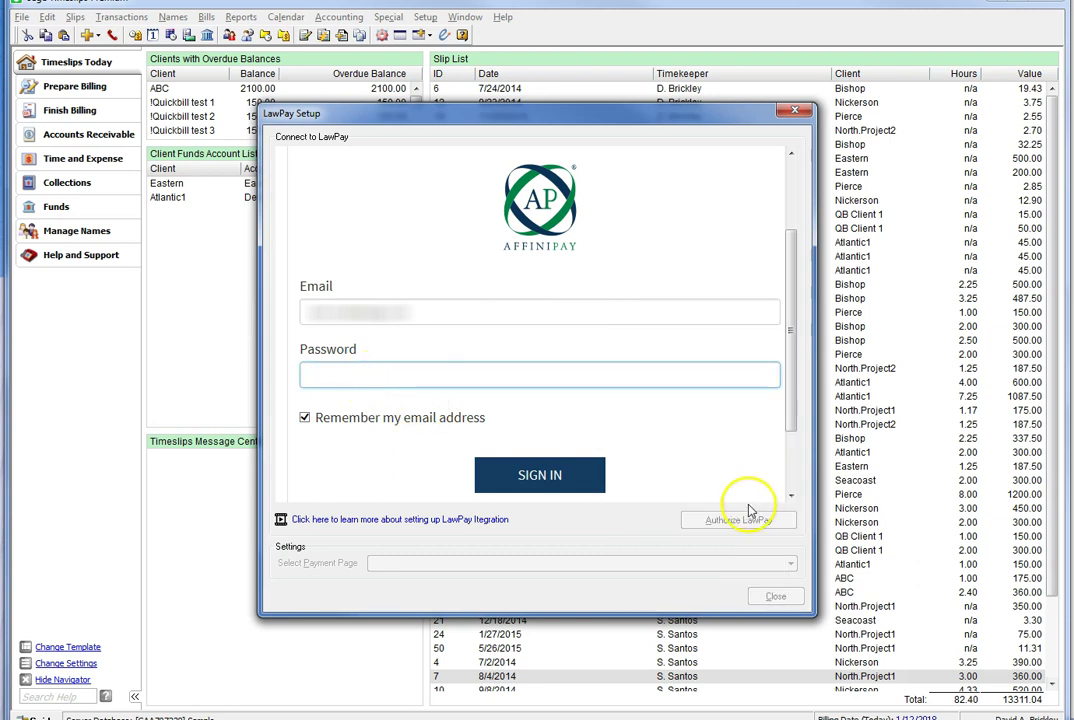
click(381, 371)
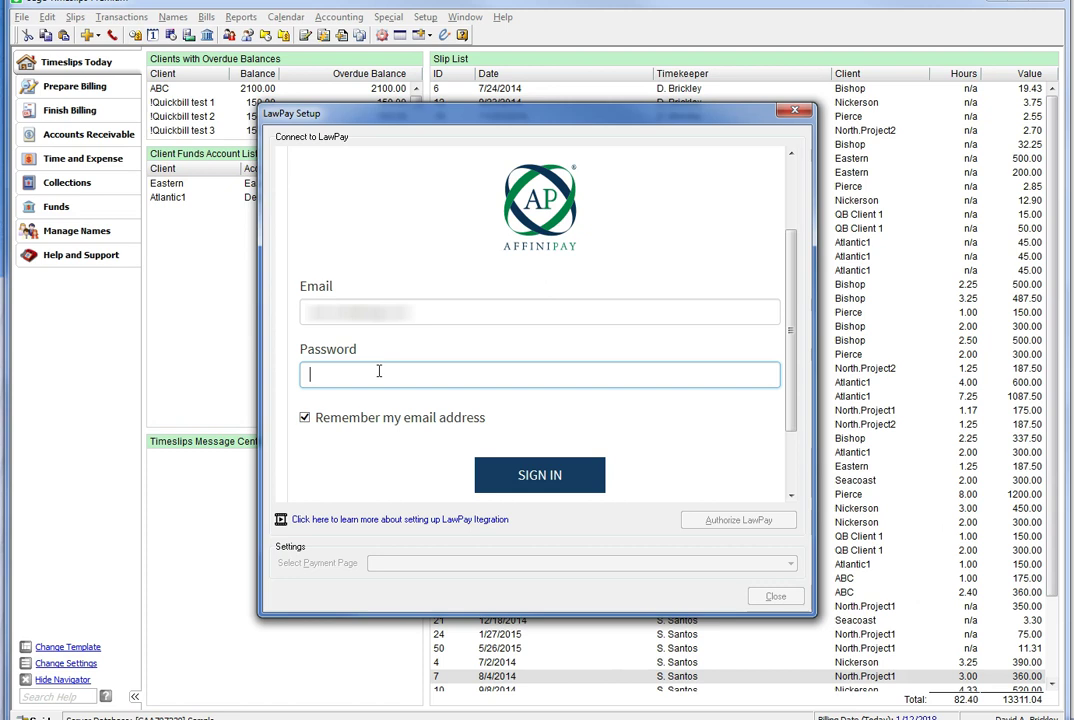
text(••••••••••)
click(539, 474)
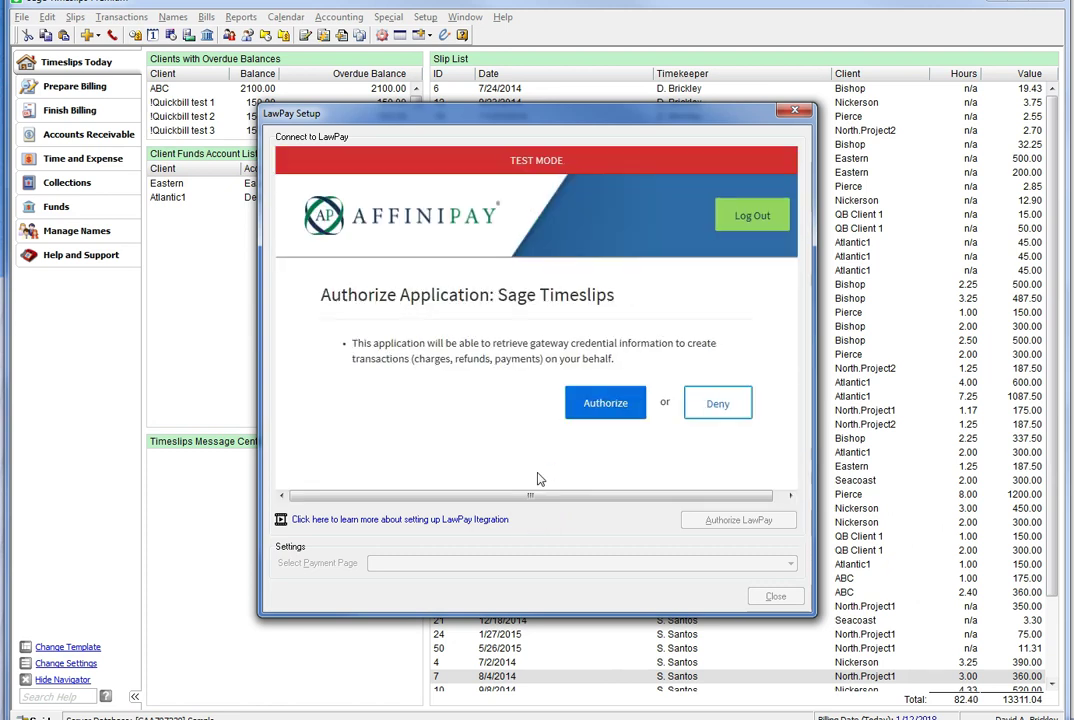
Authorize Sage Timeslips on the AffiniPay Authorize Application page
click(604, 403)
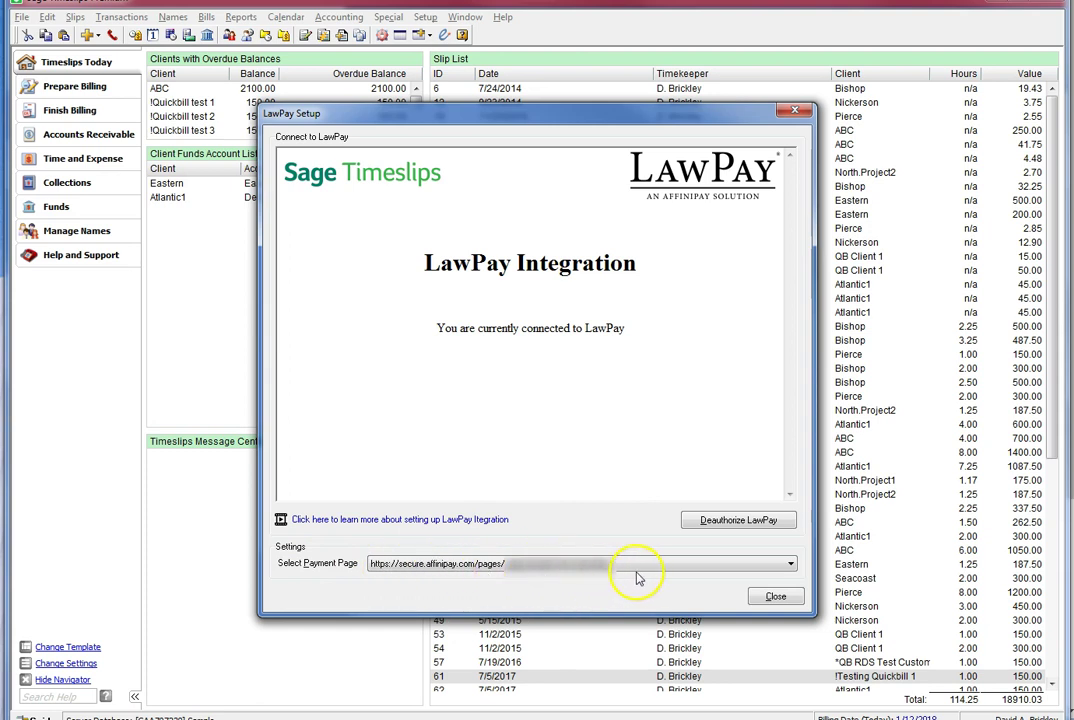
Choose the second AffiniPay URL as the LawPay payment page and close LawPay Setup
click(790, 566)
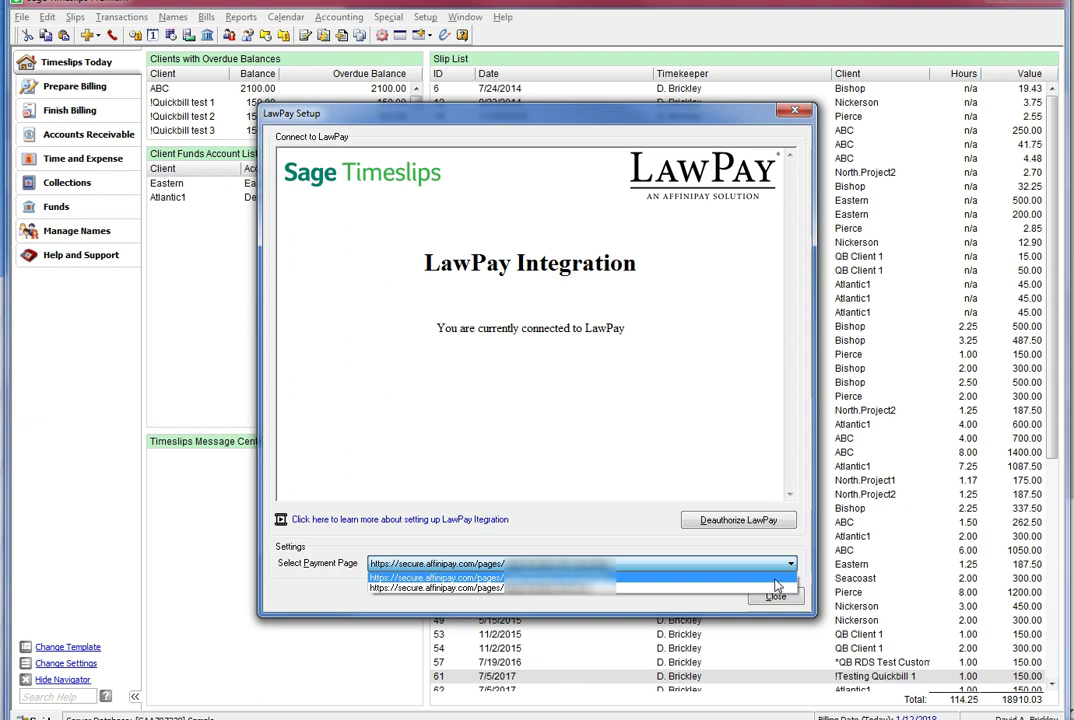
click(532, 588)
click(790, 563)
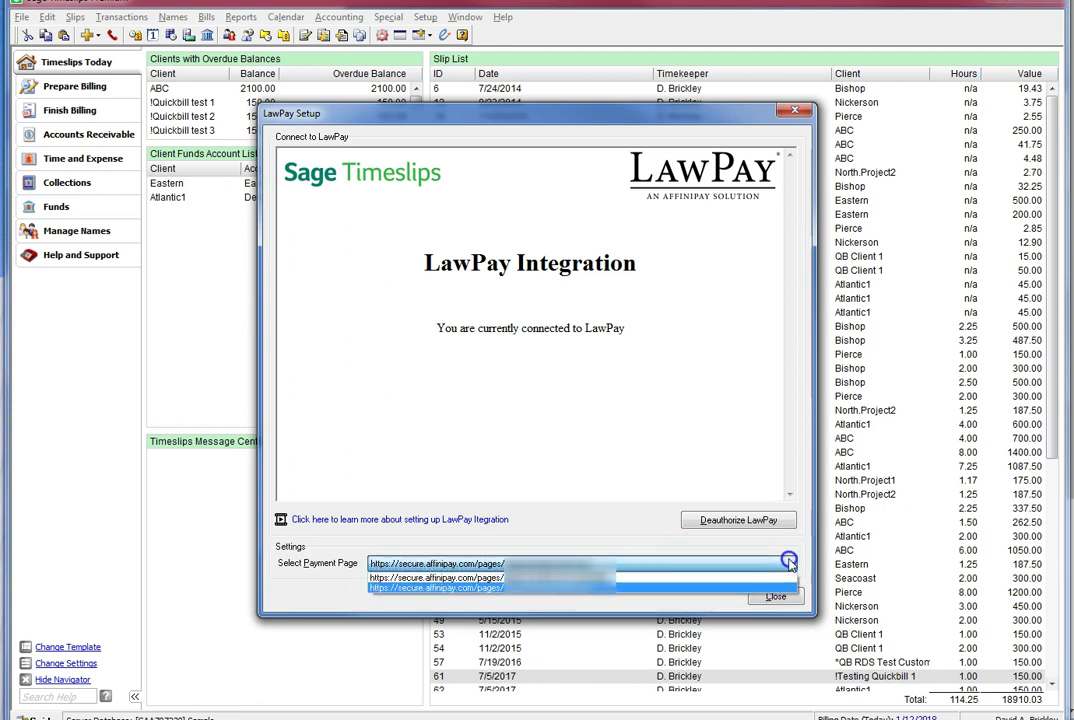
click(608, 582)
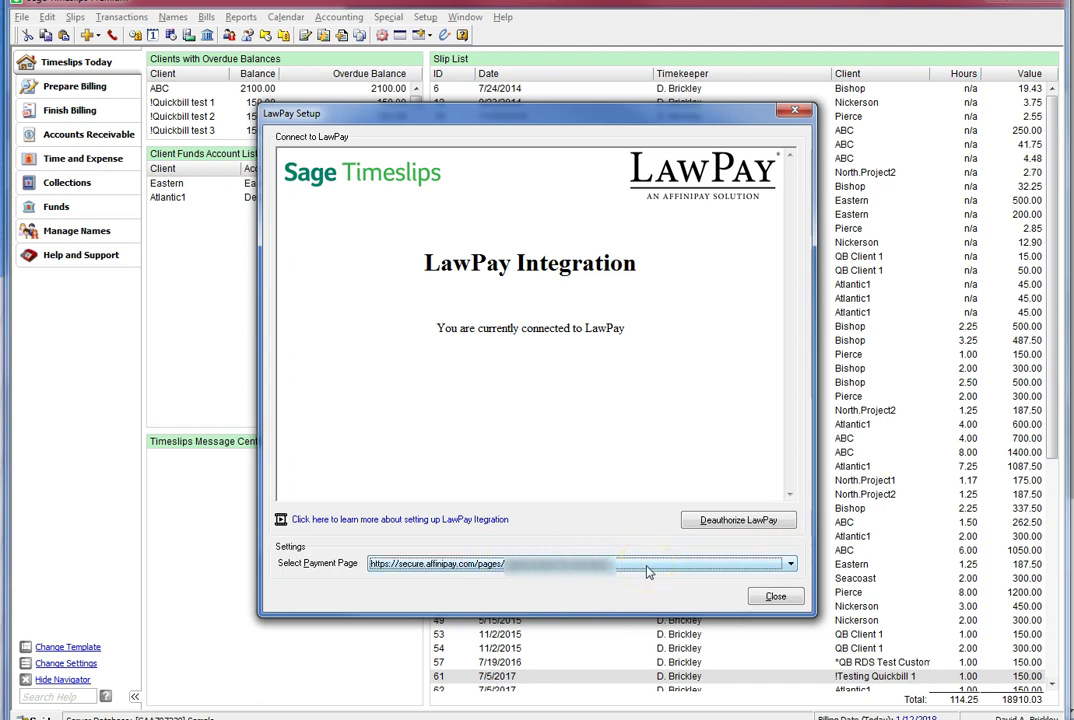
click(775, 596)
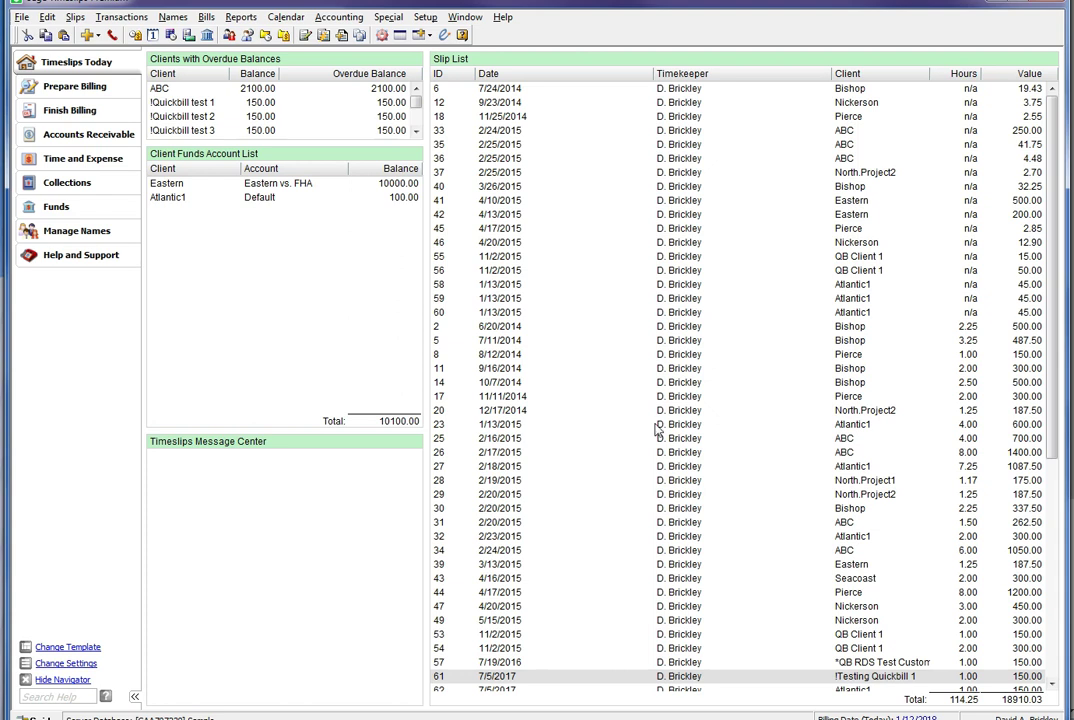
Open Setup > Email Templates to see the bill templates, showing only Default
click(425, 17)
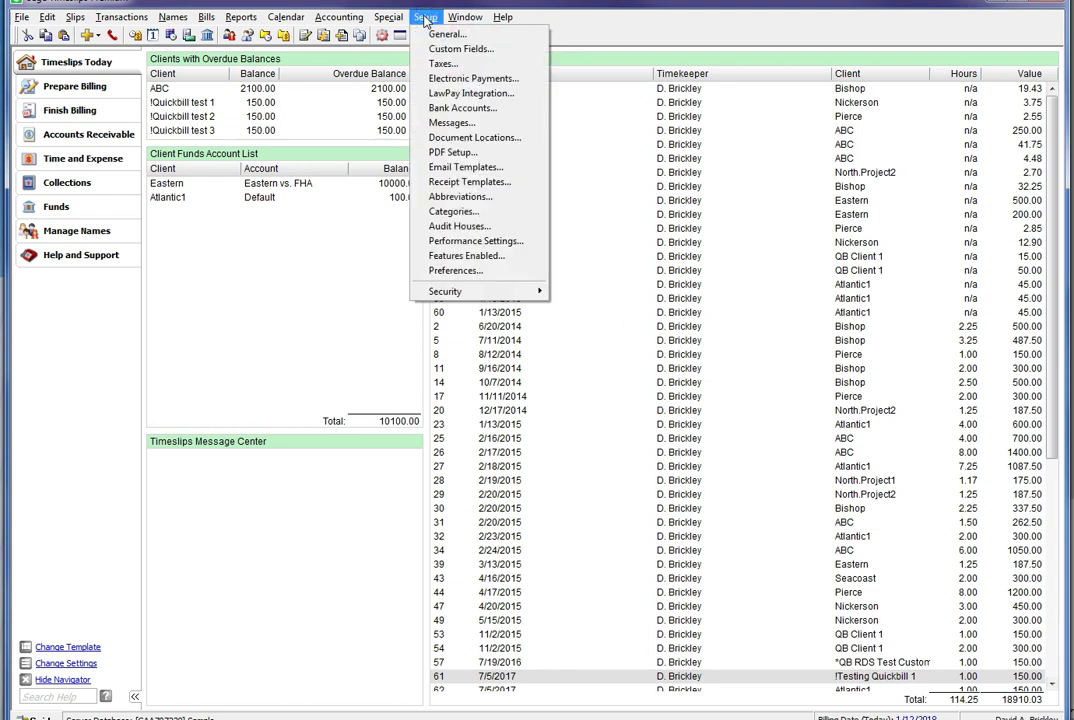
click(465, 167)
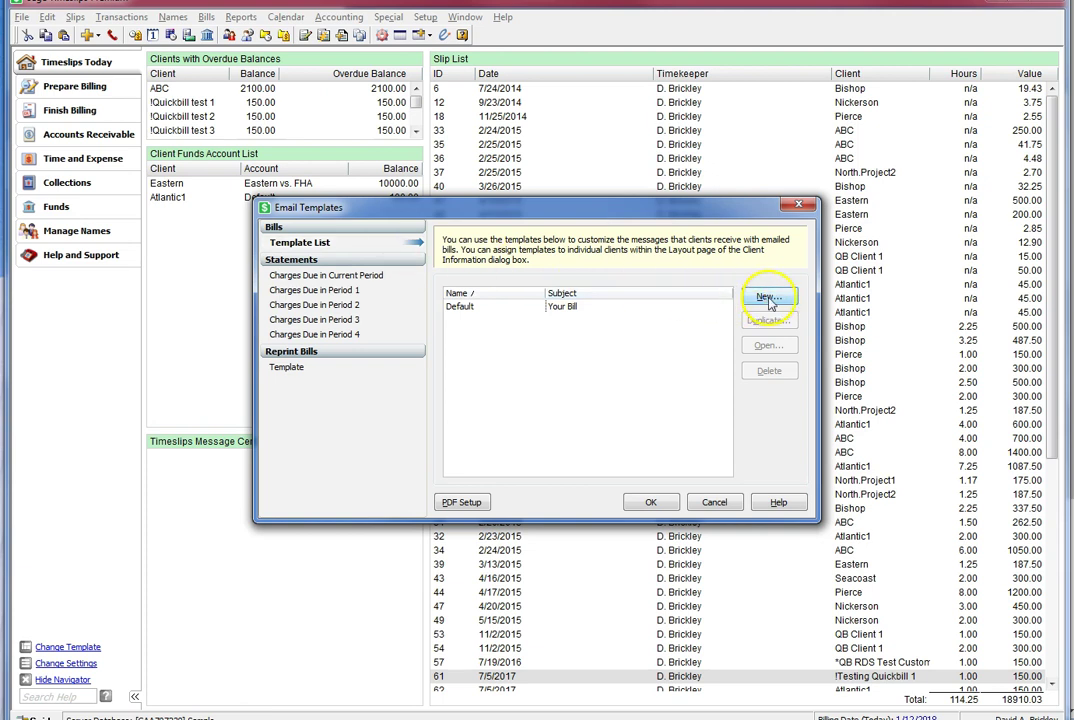
Create a new email template named 'LawPay Template' with subject starting 'Your invoice'
click(769, 298)
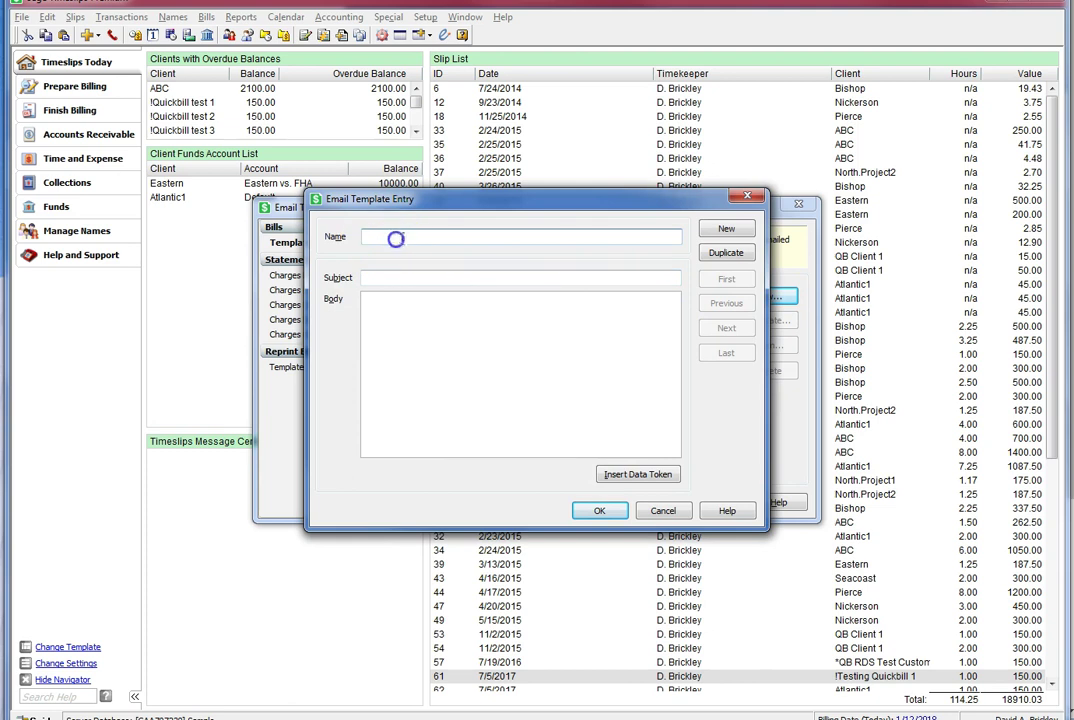
text(LawPa)
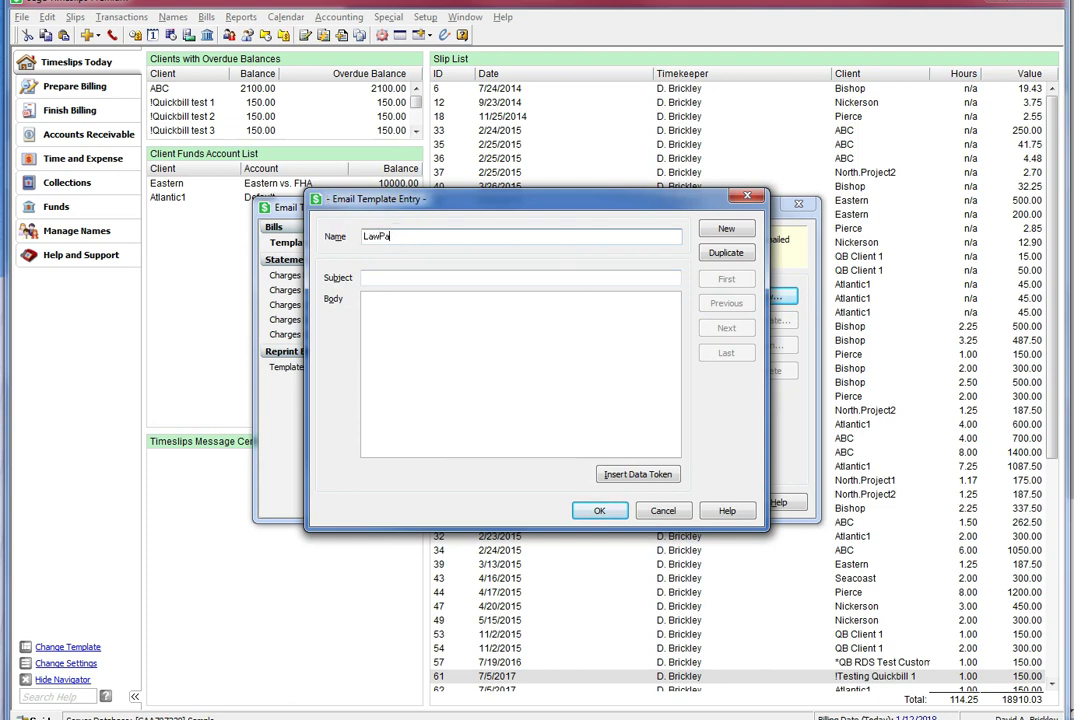
text(y Template)
key(Tab)
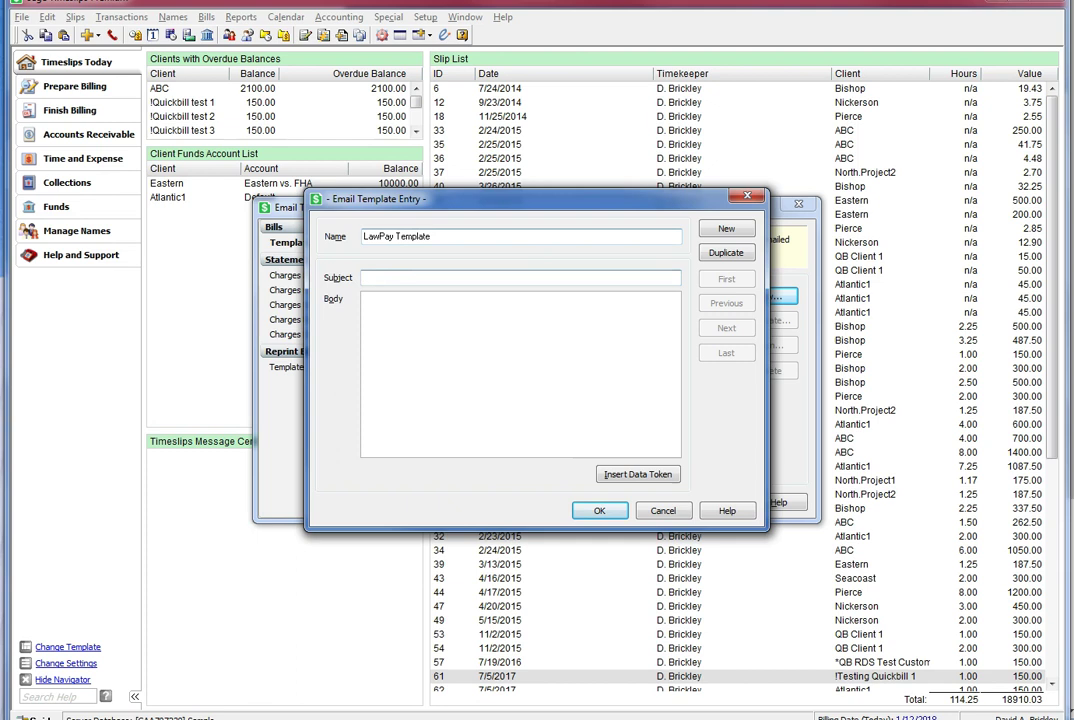
text(Your invoice)
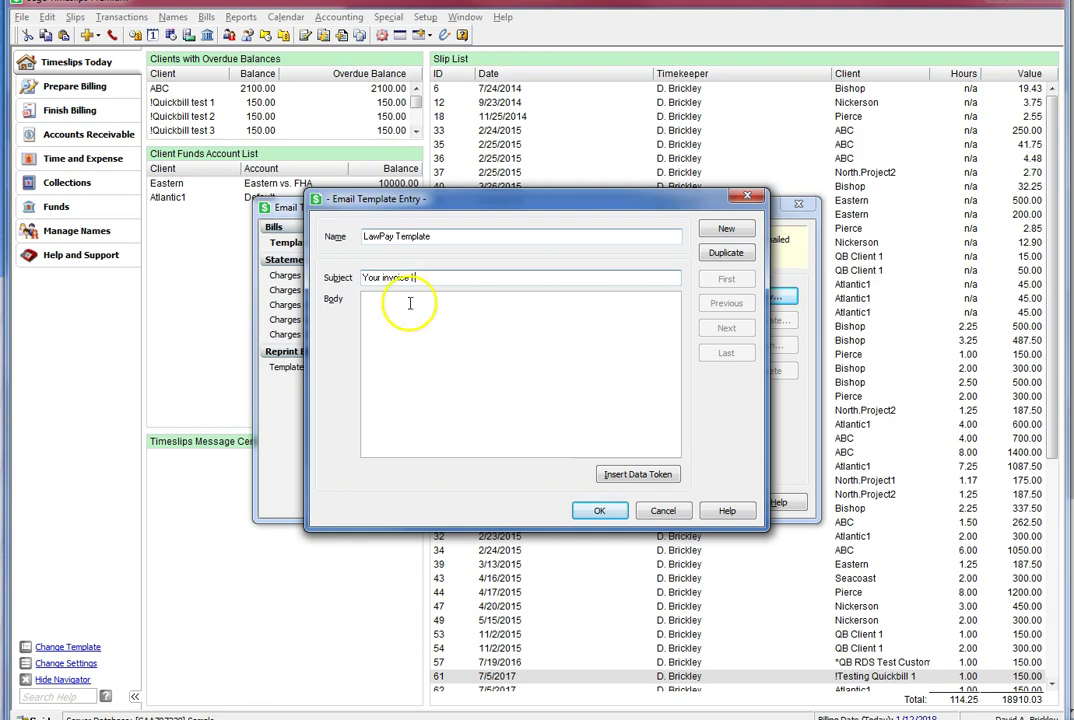
Append the [Nickname 1] and [Bill Date] data tokens to the subject
click(641, 477)
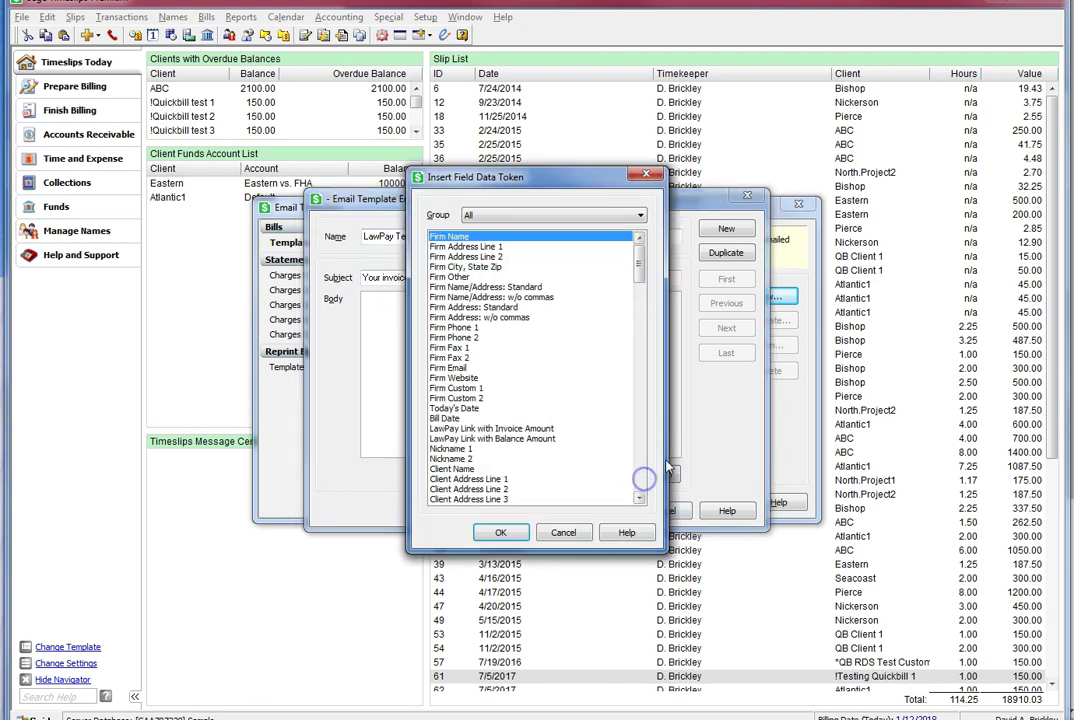
click(450, 448)
click(500, 532)
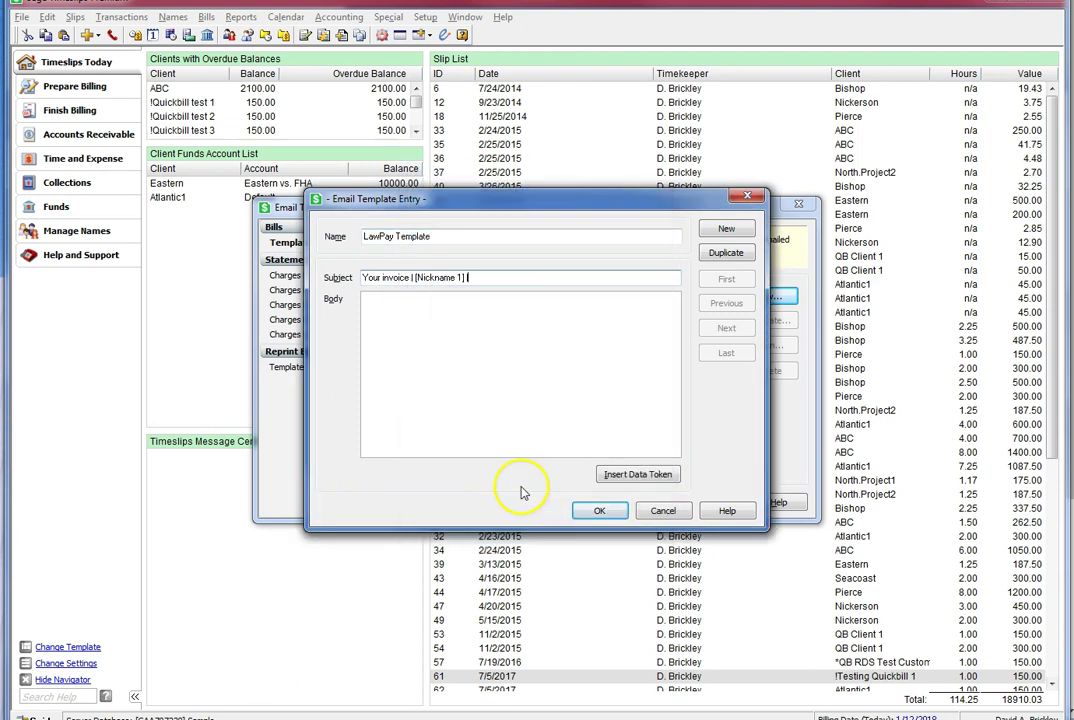
click(637, 474)
click(460, 417)
click(502, 531)
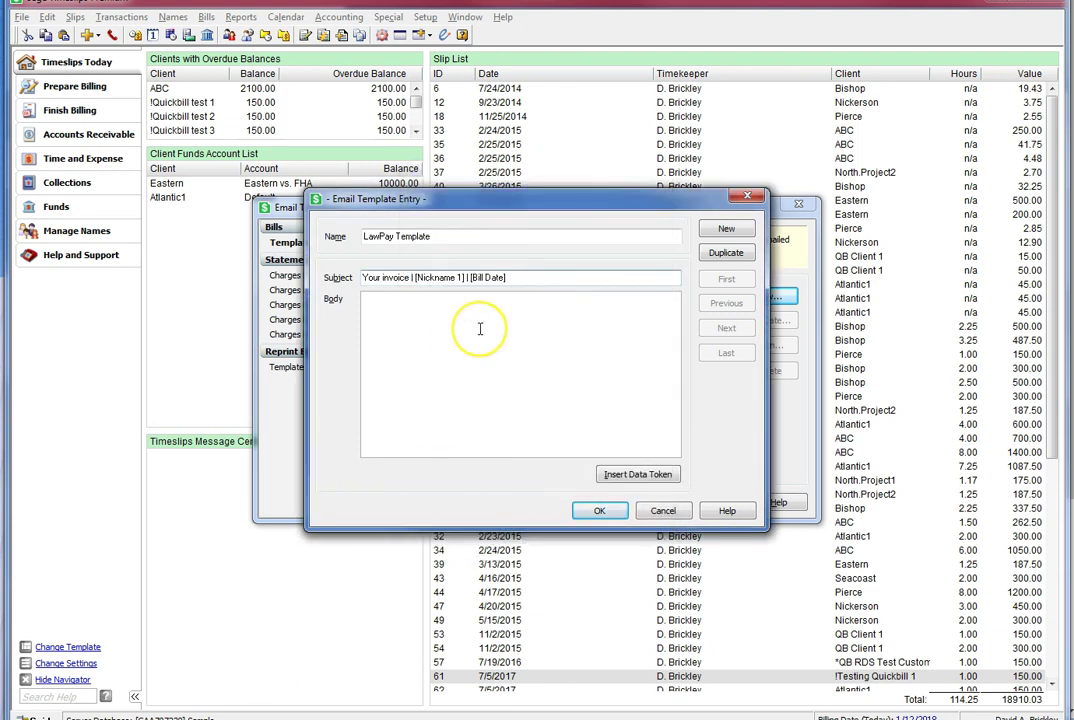
click(480, 328)
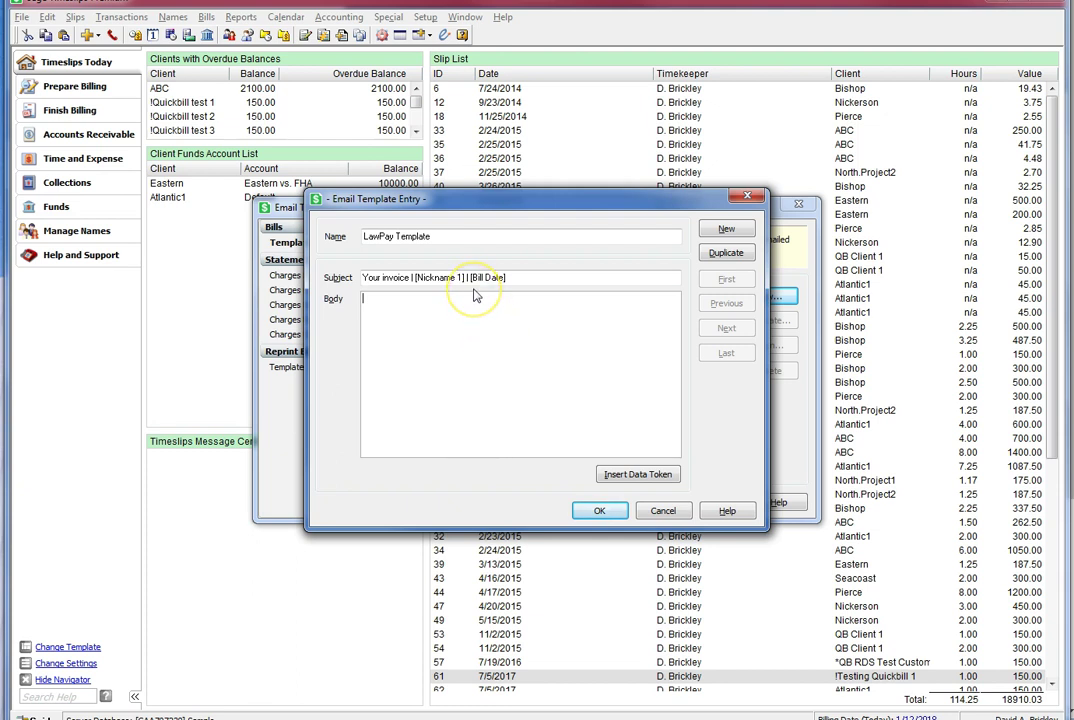
Insert the LawPay Link with Invoice Amount token into the template body
right_click(408, 334)
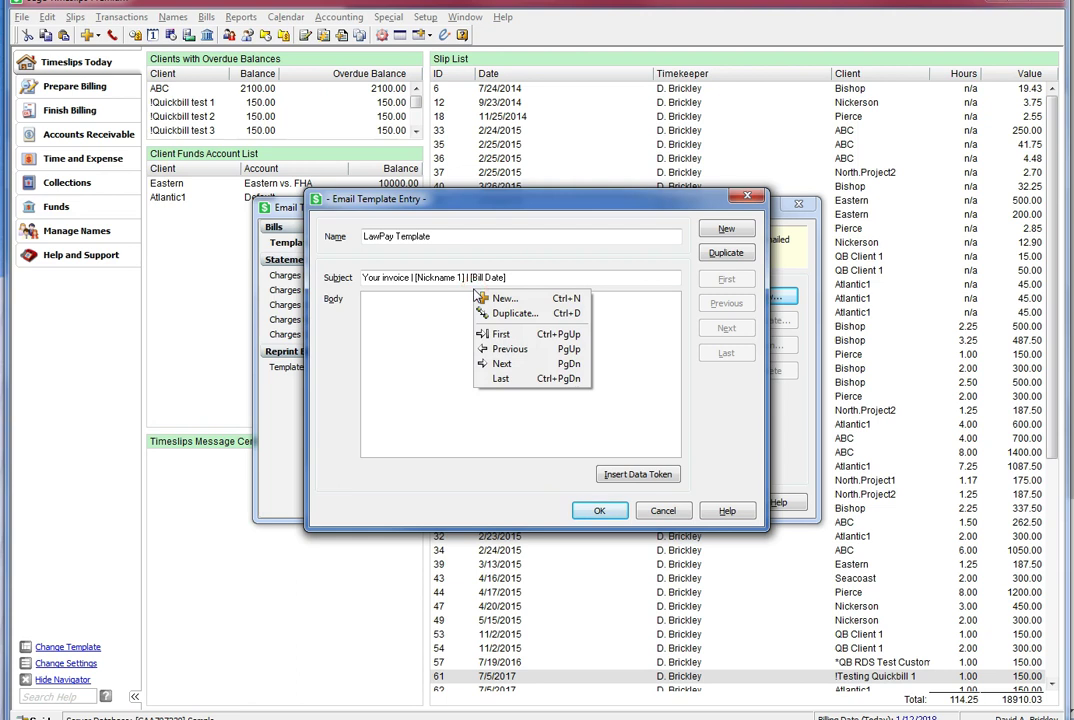
click(408, 336)
right_click(443, 326)
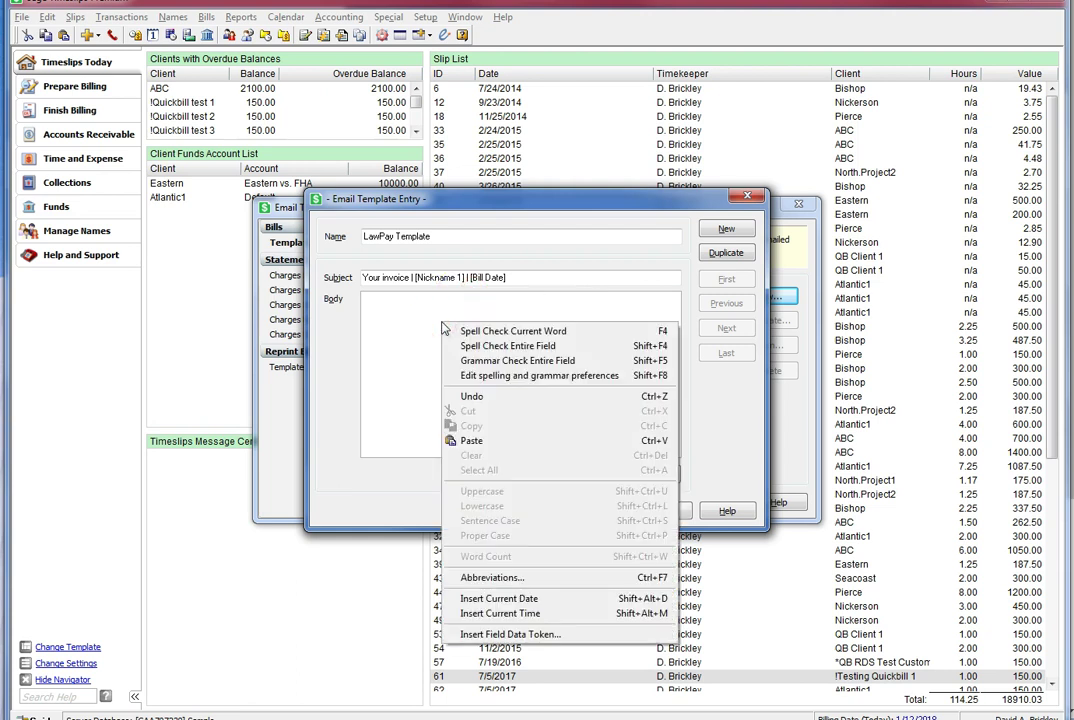
click(512, 633)
drag(549, 183, 628, 176)
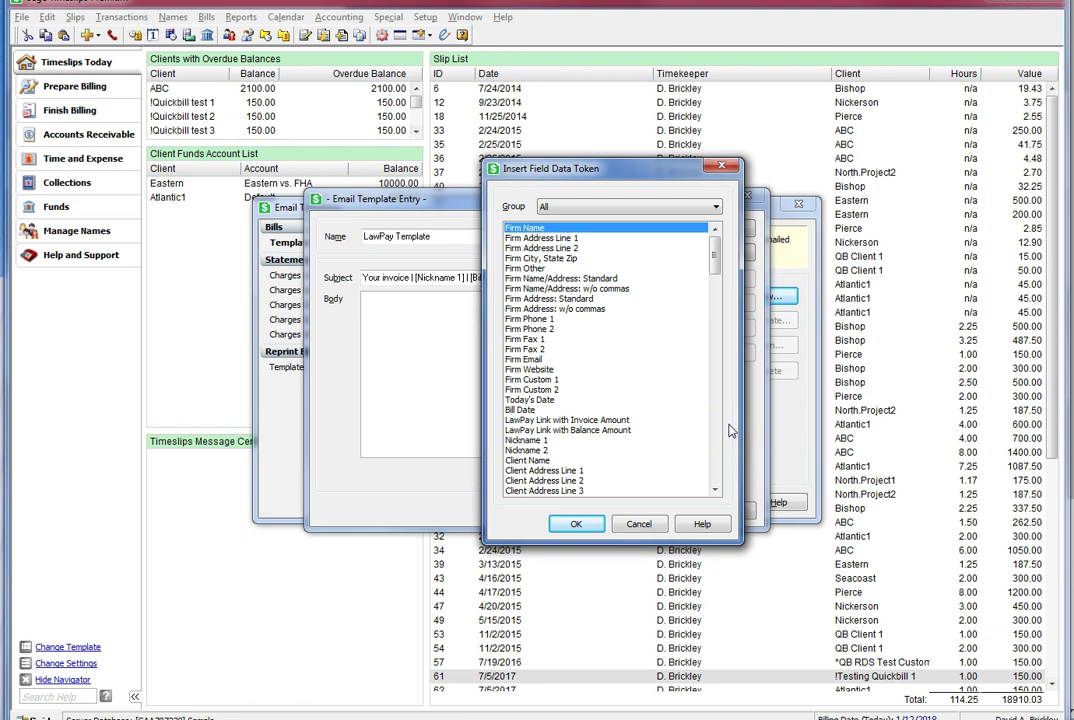
click(606, 420)
click(648, 431)
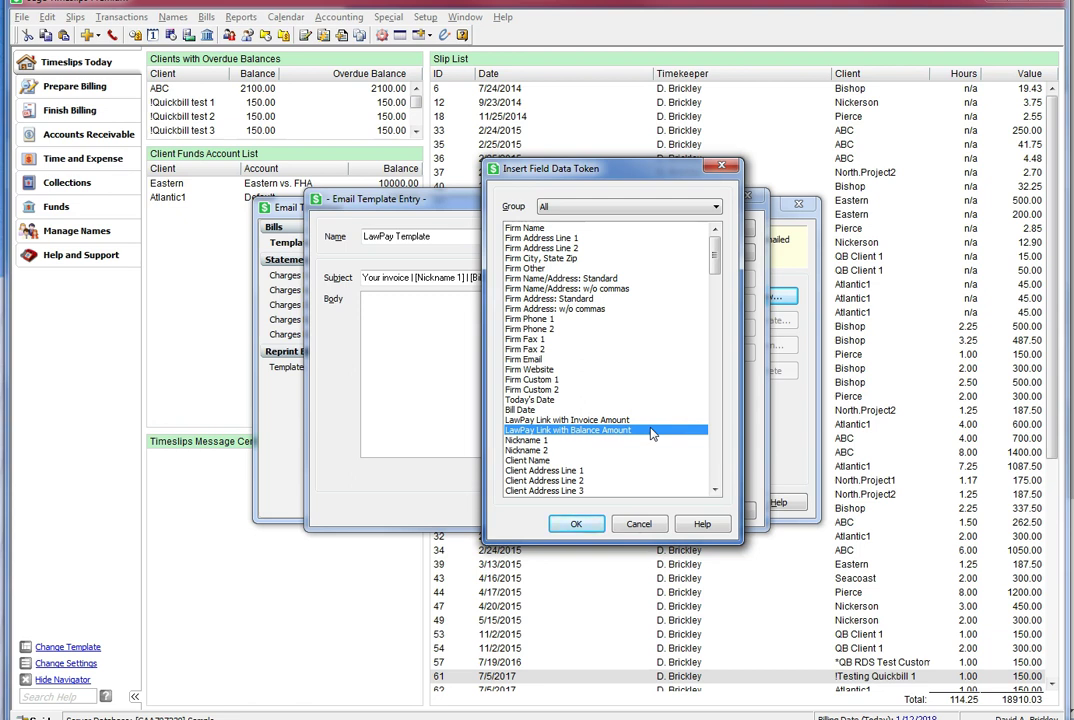
click(580, 420)
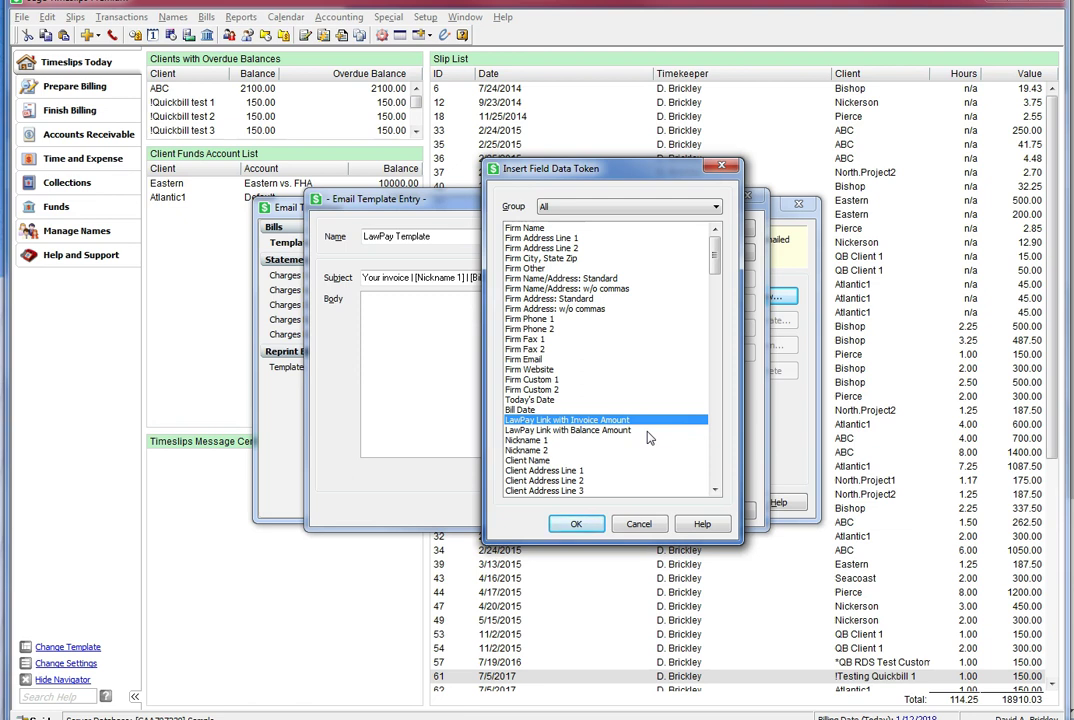
click(580, 526)
click(581, 522)
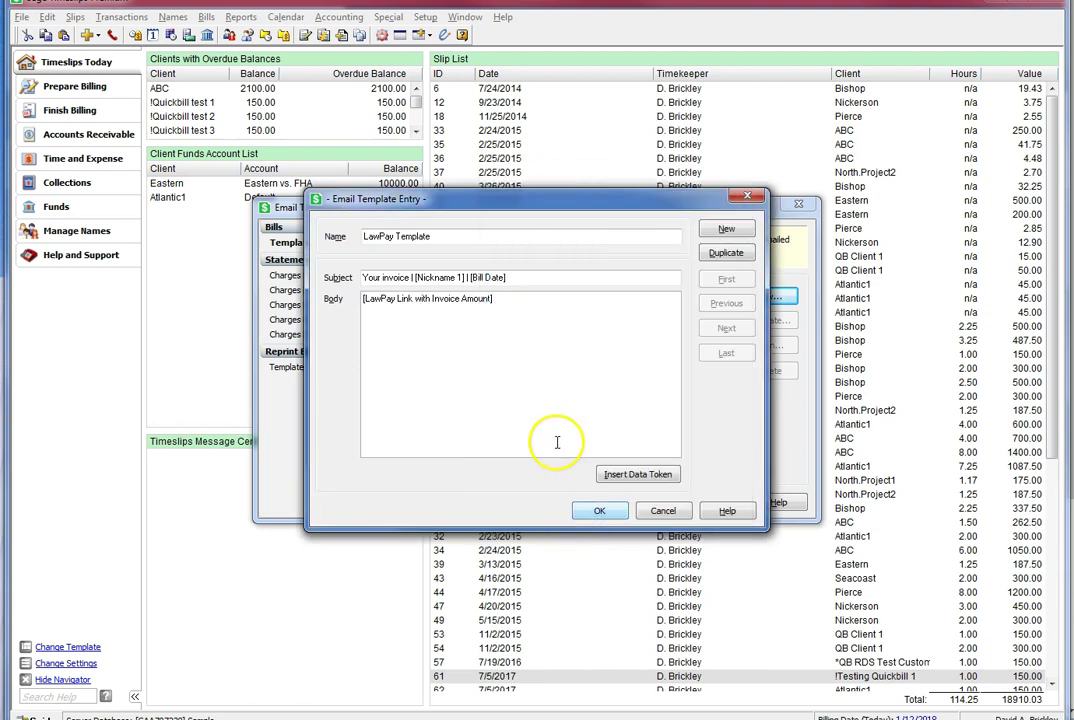
Add the LawPay Link with Balance Amount token after the invoice link
click(513, 408)
click(638, 474)
click(443, 599)
click(345, 391)
Type an intro line about paying just the invoice amount above the first link
click(366, 298)
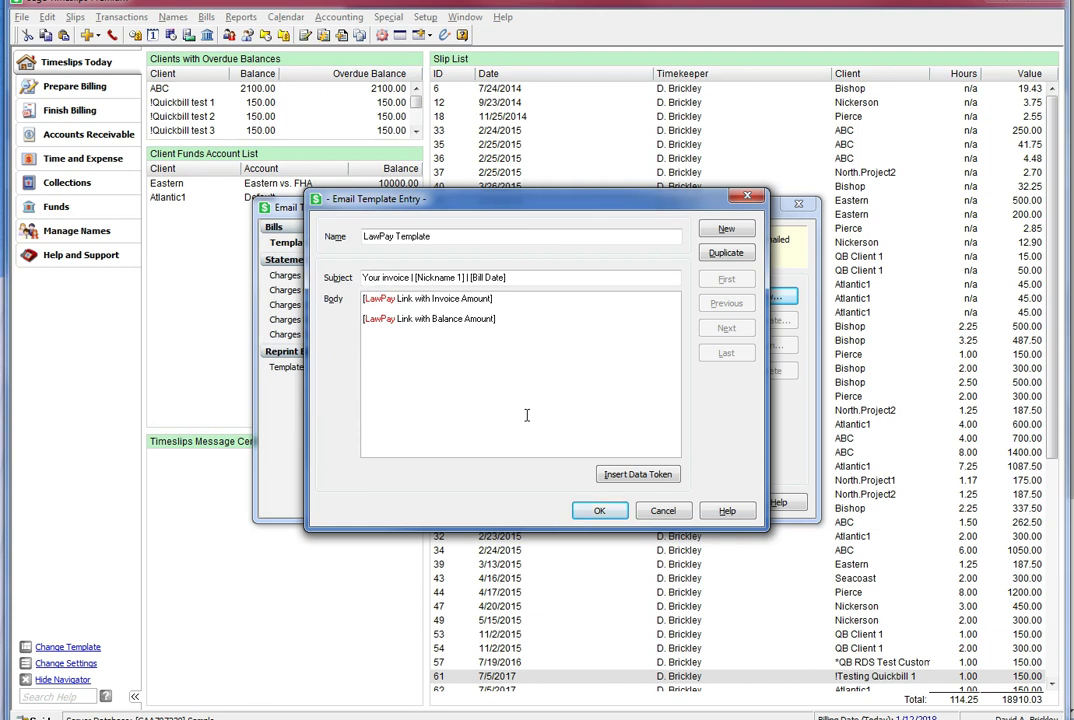
key(Return)
key(Up)
text(Your bill is ready for)
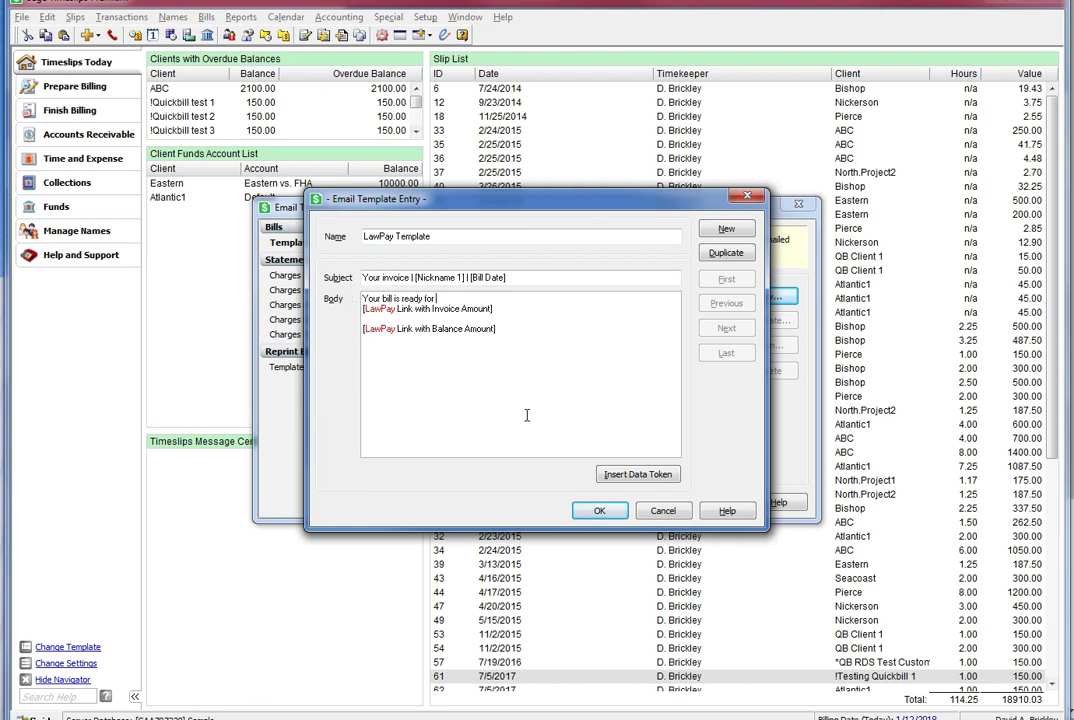
text( payment. If you would like to pay just the )
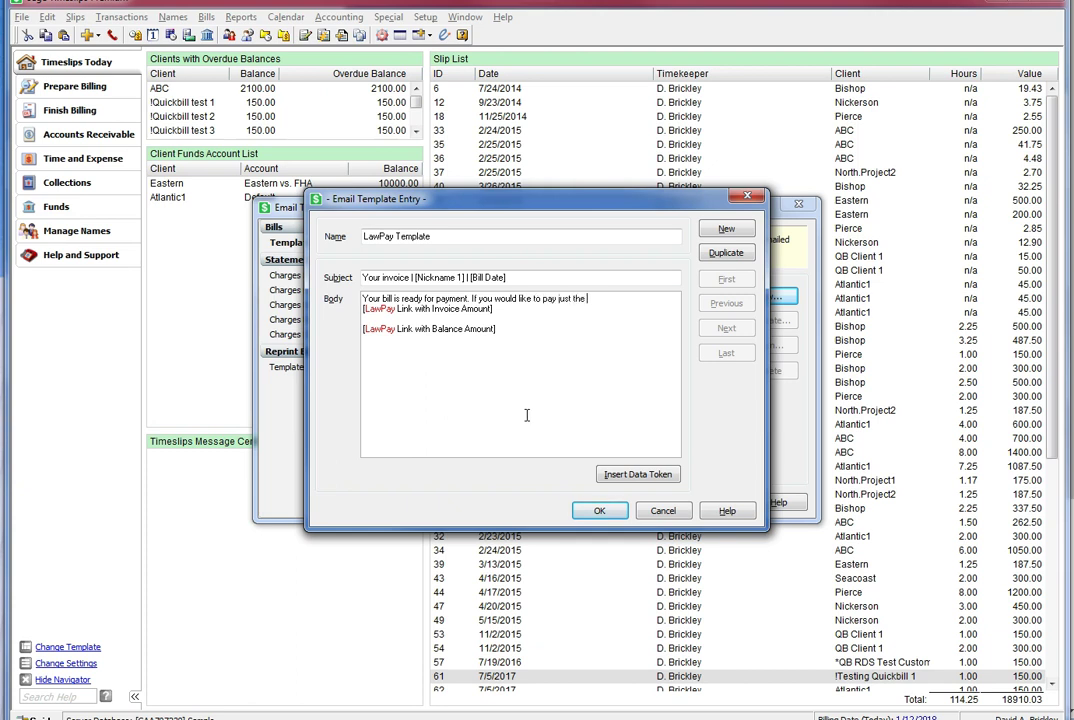
text(invoice amount please click)
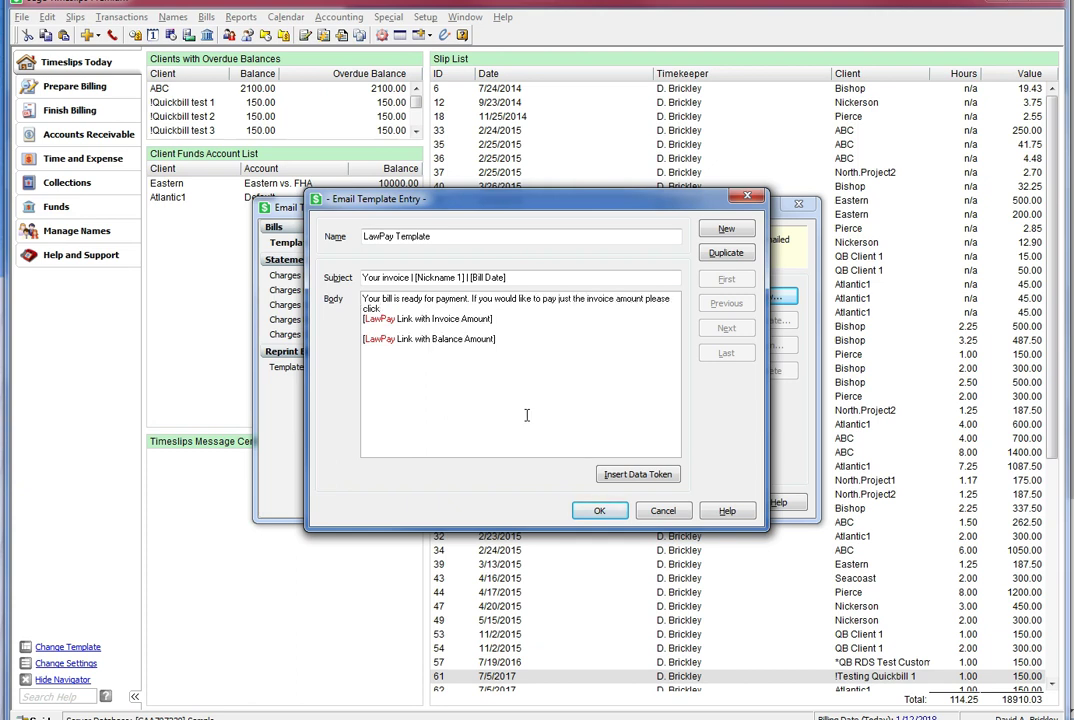
text( this link below)
key(Return)
Add 'If you would like to pay your total balance please click on this link below' between the links
click(512, 329)
key(Return)
key(Return)
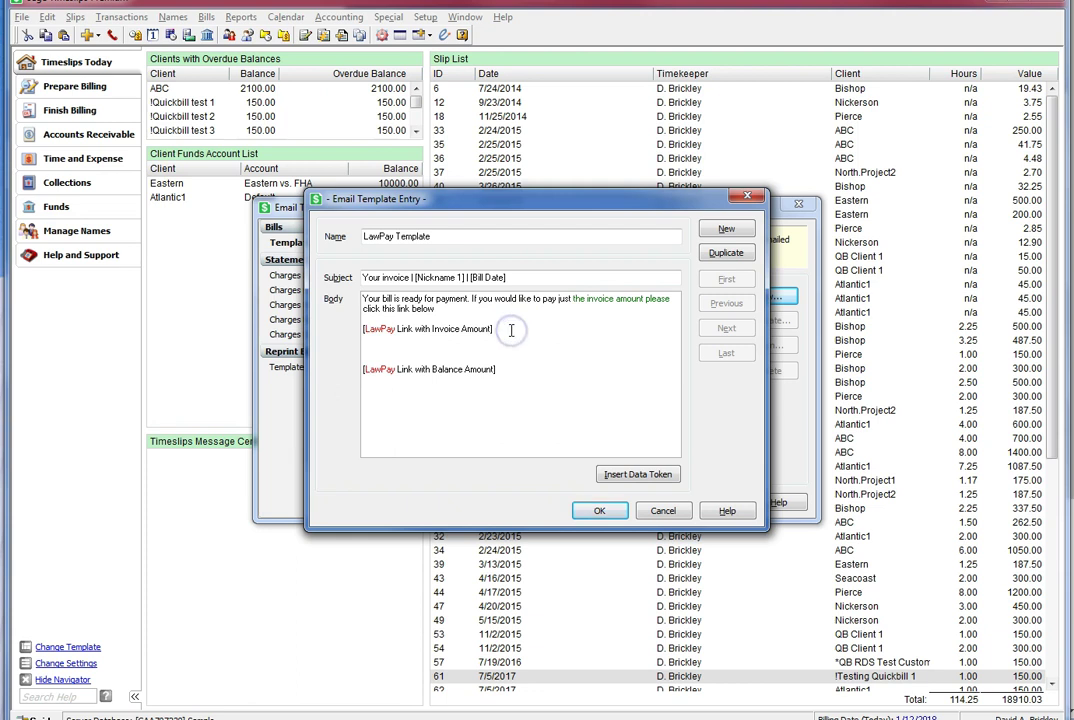
text(If you would like to pay your total)
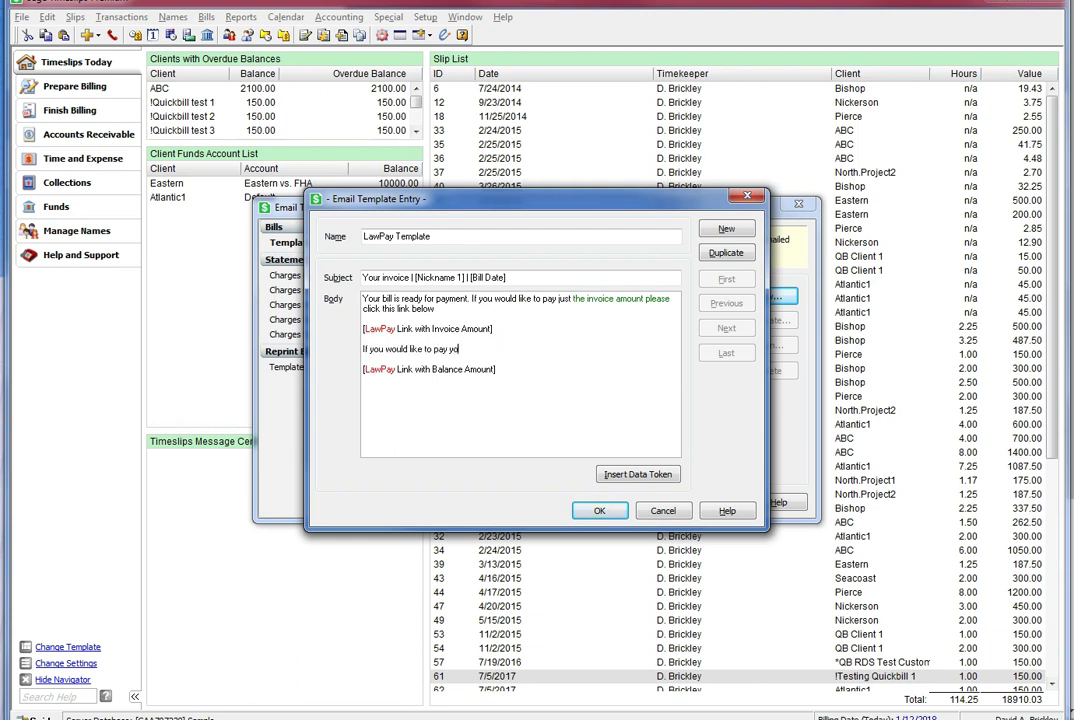
text( balance please click on this link below)
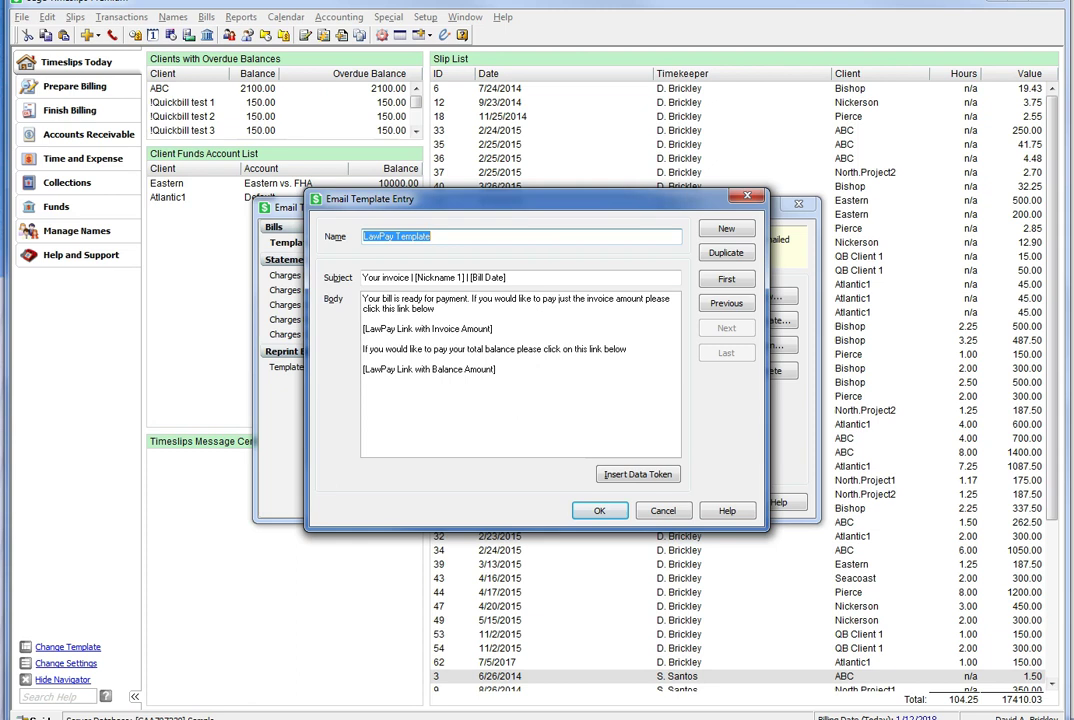
Save LawPay Template, close Email Templates, and open client ABC from the Client List
click(603, 511)
click(658, 506)
click(172, 17)
click(185, 33)
double_click(490, 176)
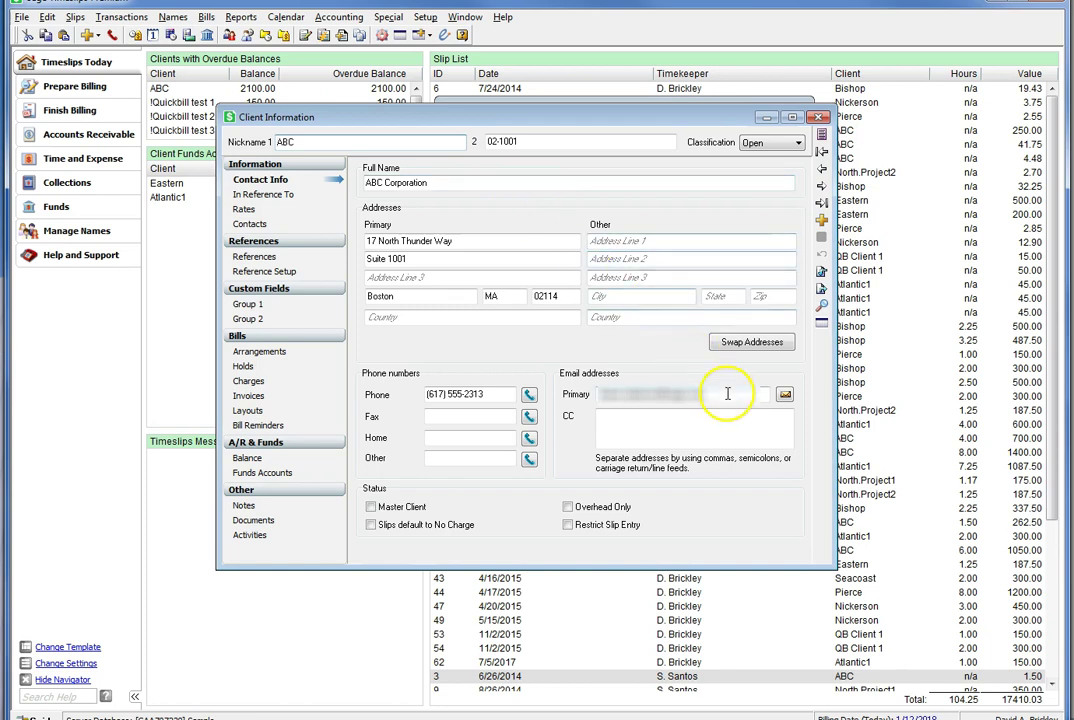
Set ABC's Invoices option Send bills via email to LawPay Template and save
drag(731, 395, 543, 396)
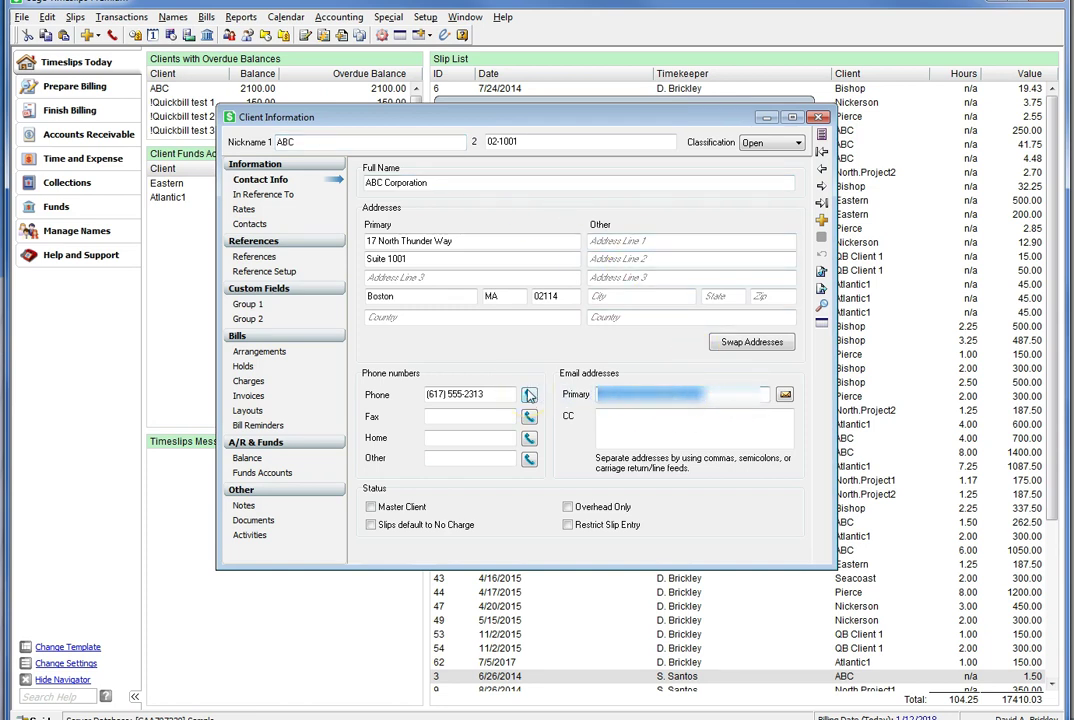
click(262, 395)
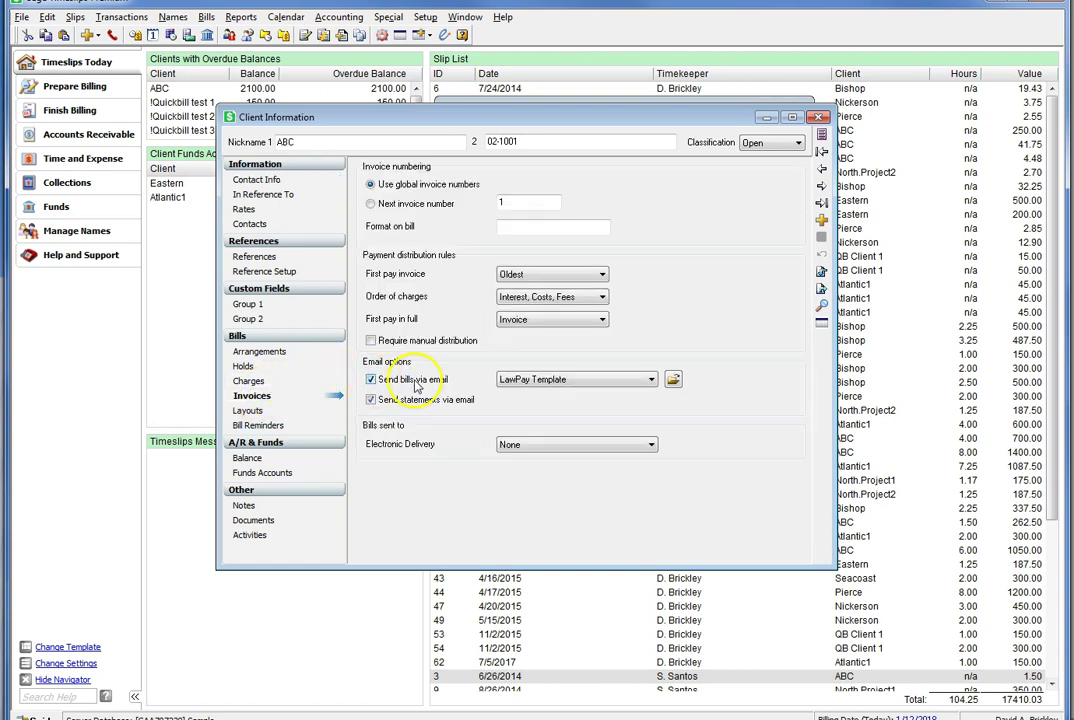
click(632, 380)
click(632, 380)
click(632, 379)
click(608, 403)
click(821, 237)
key(alt)
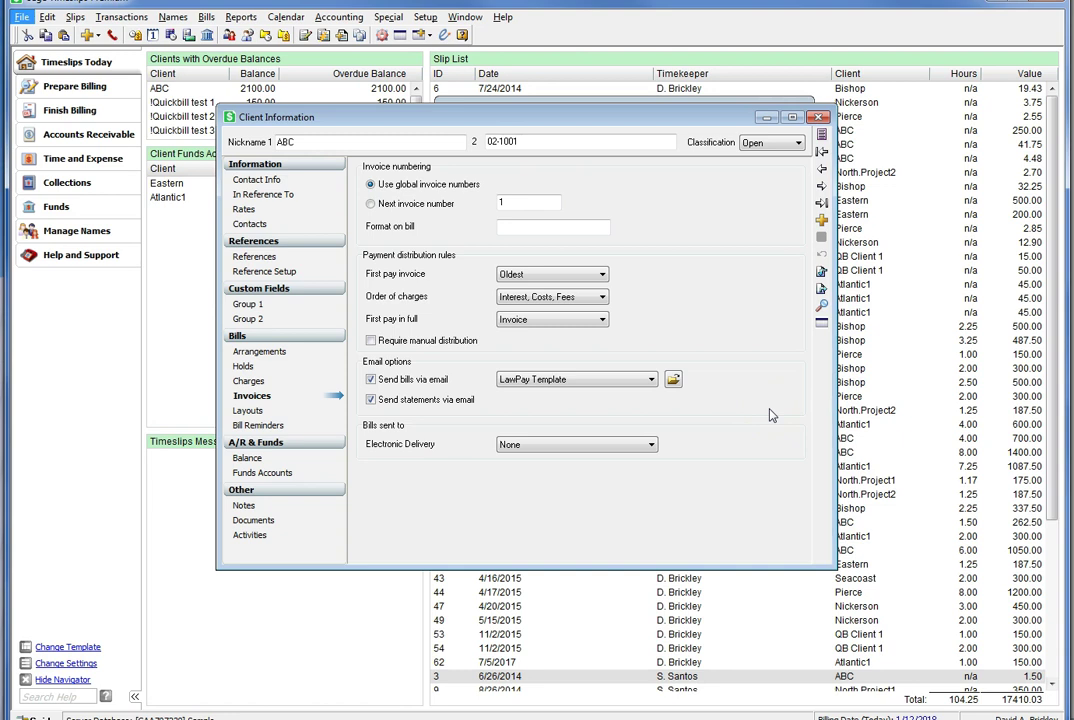
click(784, 411)
Close ABC's record and the Client List, then open Generate Bills (Ctrl+G) for client ABC
click(818, 117)
click(796, 110)
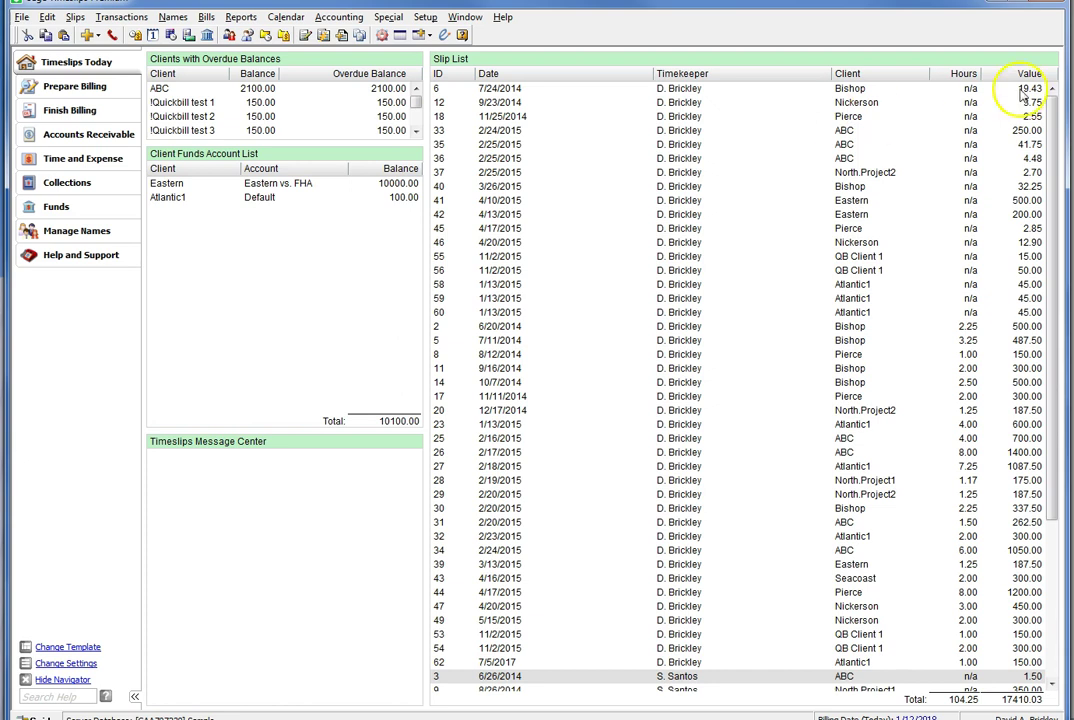
key(alt)
key(Escape)
key(ctrl+g)
Preview, print and approve ABC's $2,635.00 bill, then email it to the client
click(822, 508)
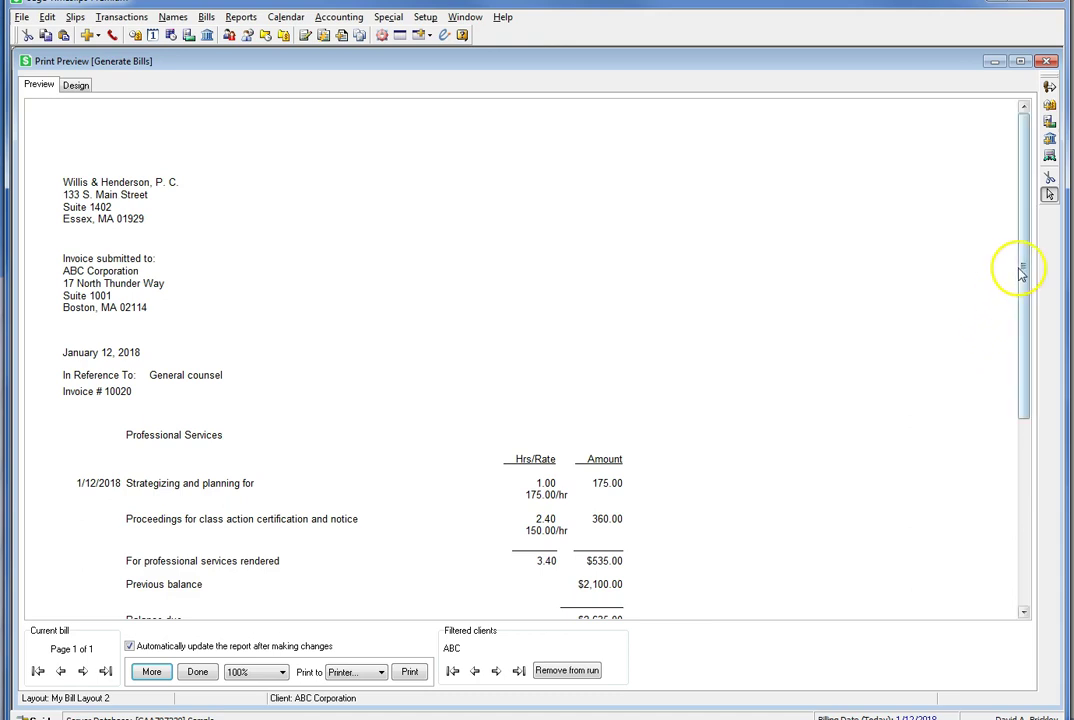
drag(1023, 266, 1013, 322)
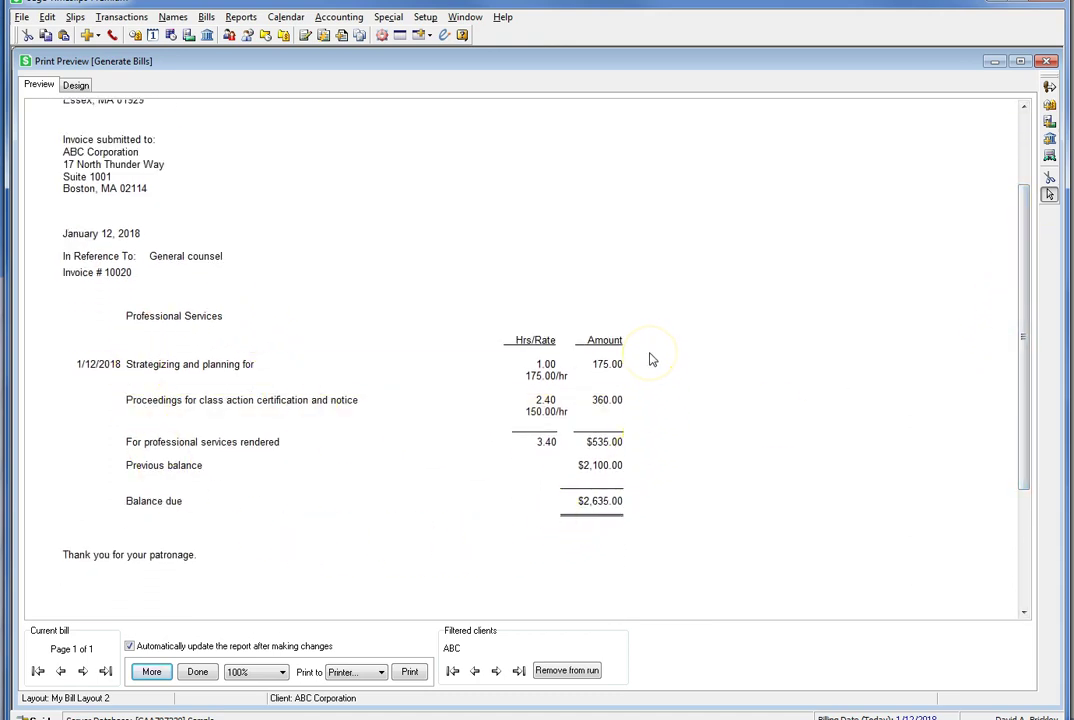
click(367, 676)
click(409, 672)
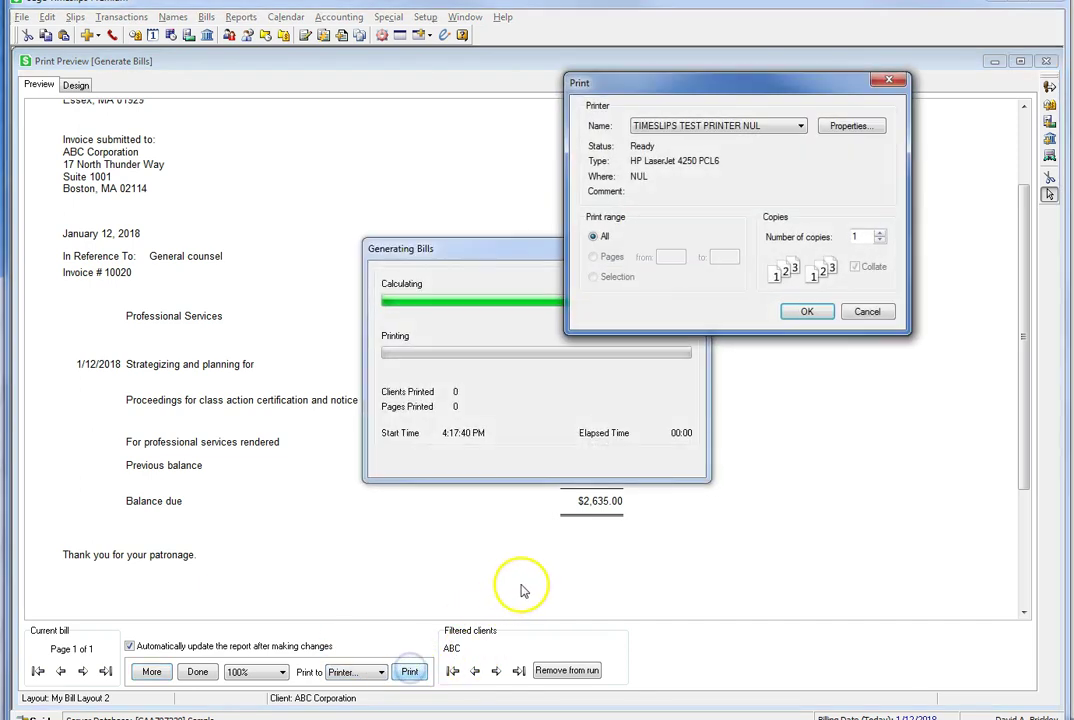
click(812, 311)
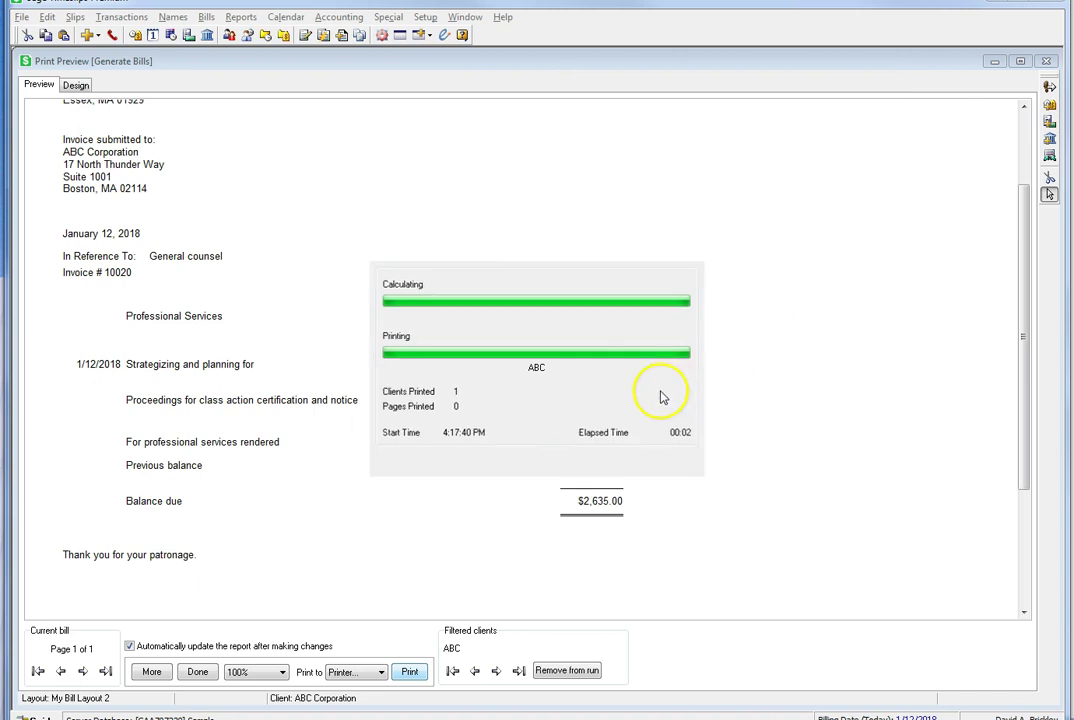
drag(495, 168, 525, 177)
click(612, 479)
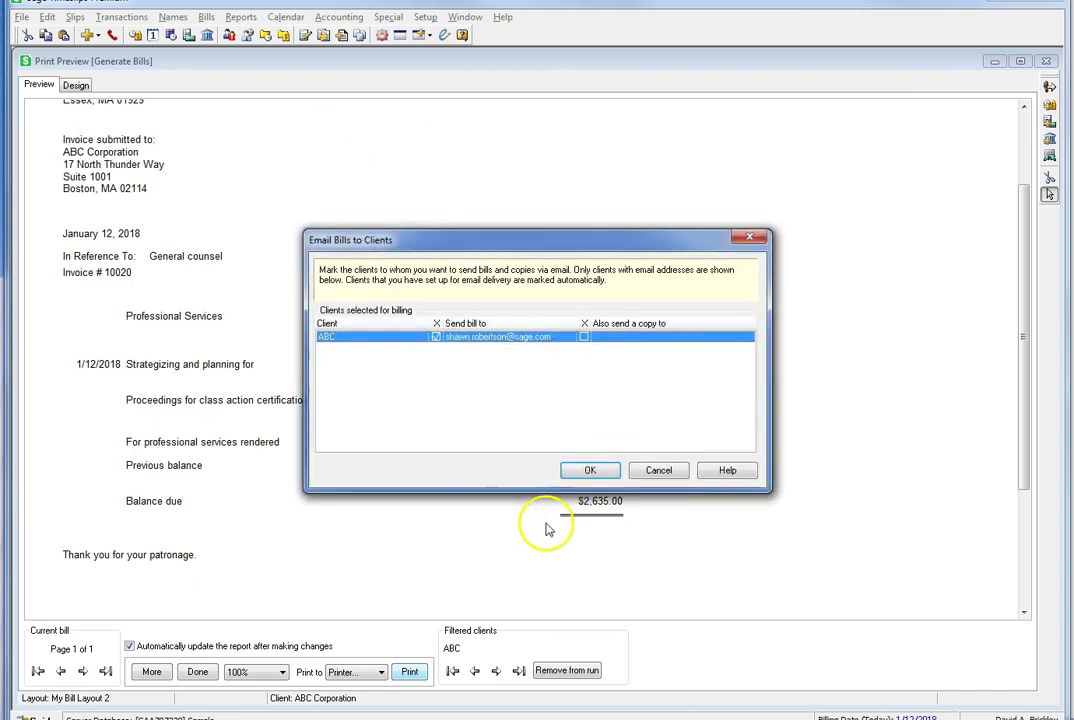
click(593, 469)
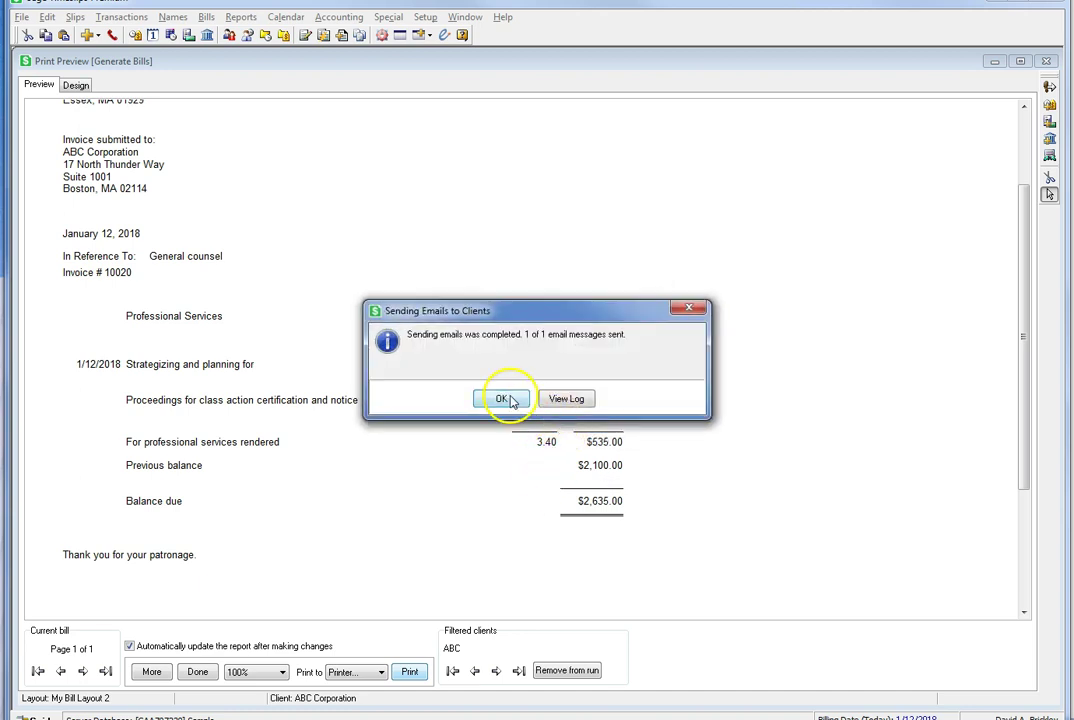
click(505, 399)
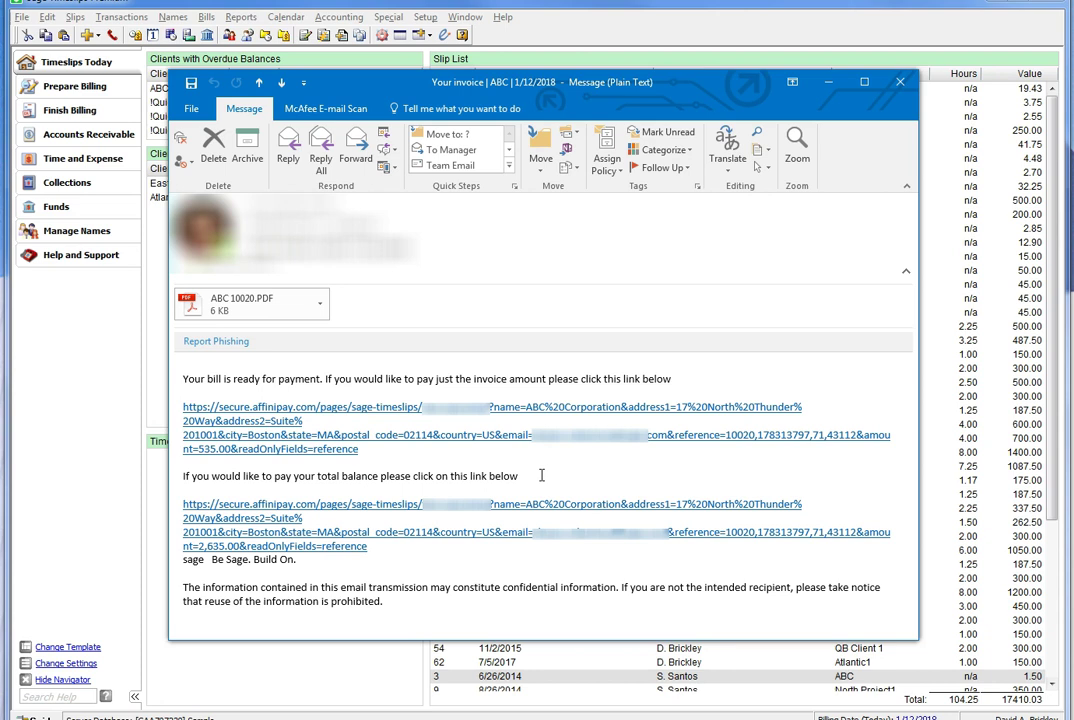
Open the 'Your invoice | ABC | 1/12/2018' email in Outlook and its invoice-amount LawPay link
key(alt)
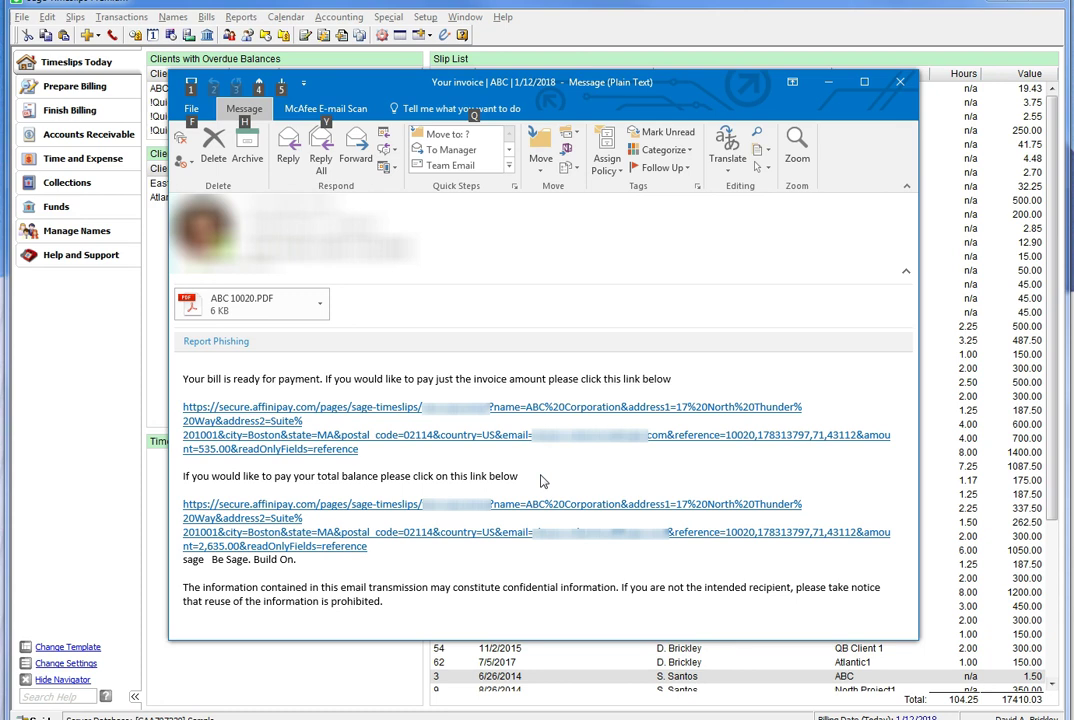
click(538, 488)
Open the $535.00 invoice payment page and scroll to its Billing and Card Information sections
click(283, 410)
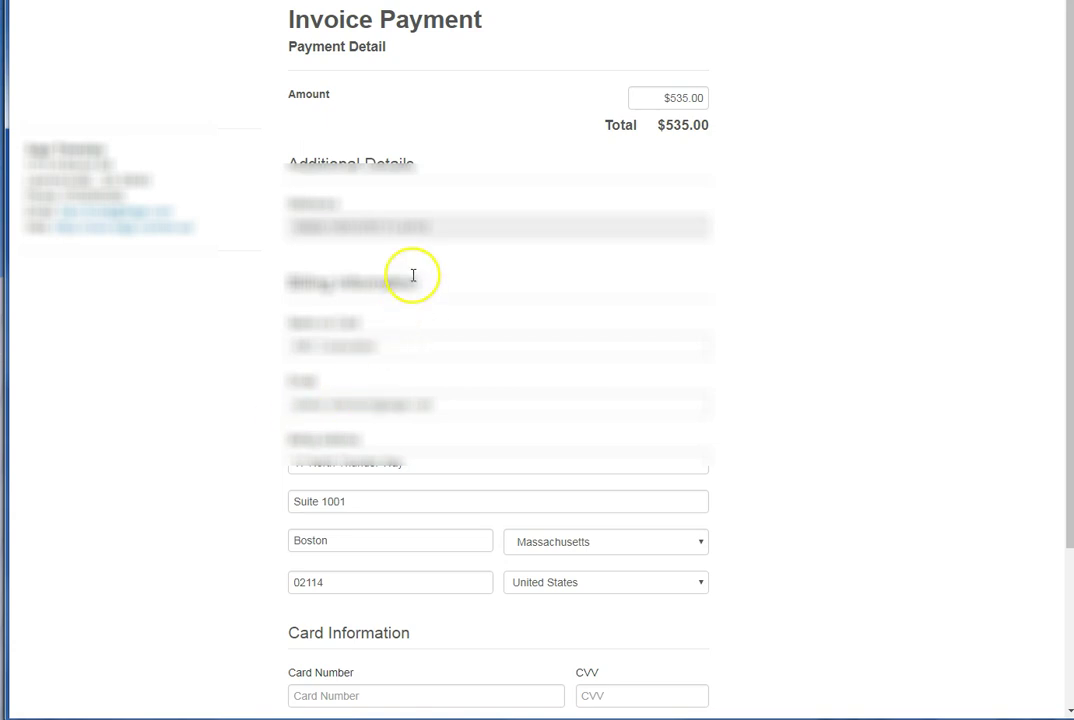
scroll(520, 507, down, 2)
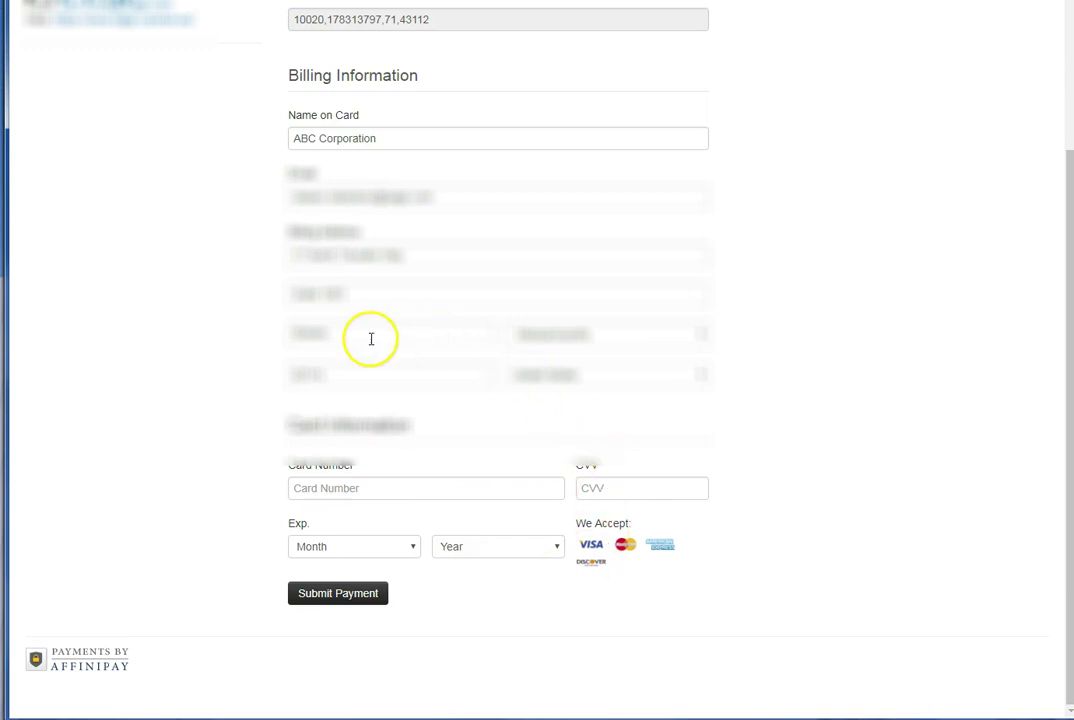
scroll(750, 616, up, 1)
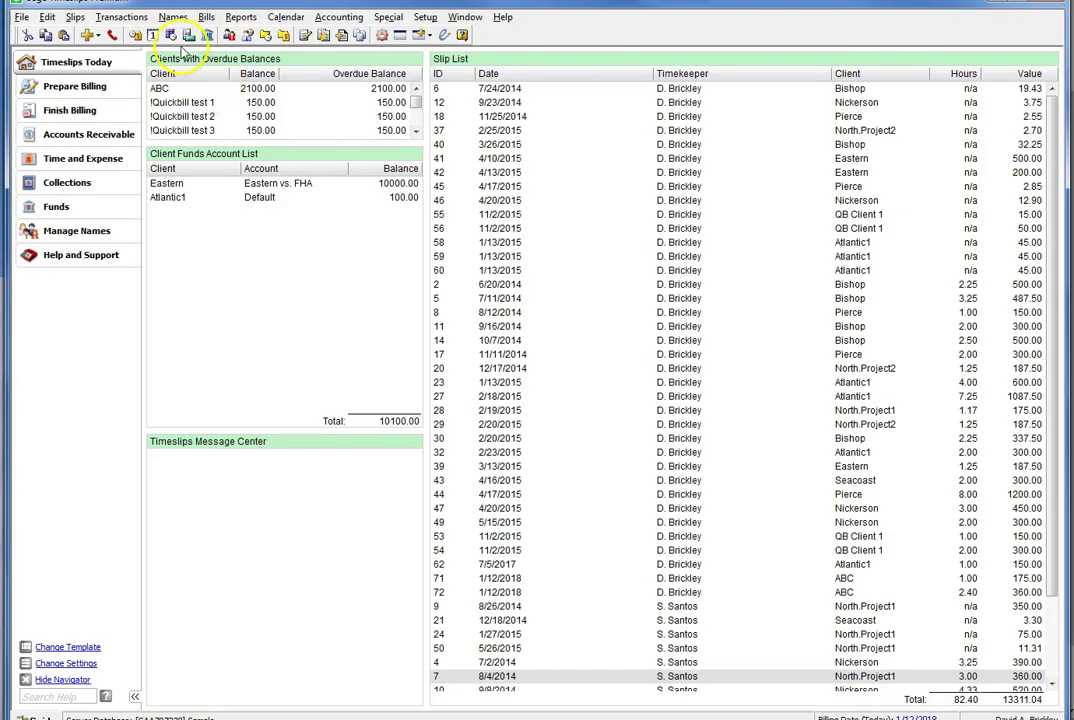
click(131, 19)
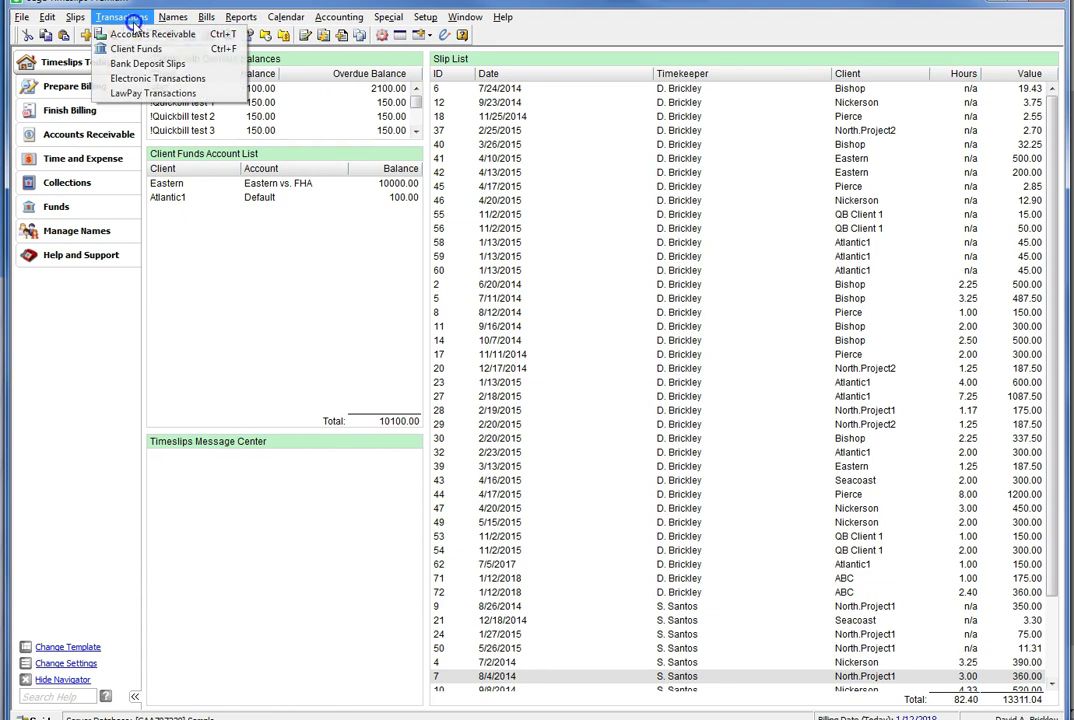
Open Transactions > LawPay Transactions, showing a LawPay Payments window with no available payments
click(147, 93)
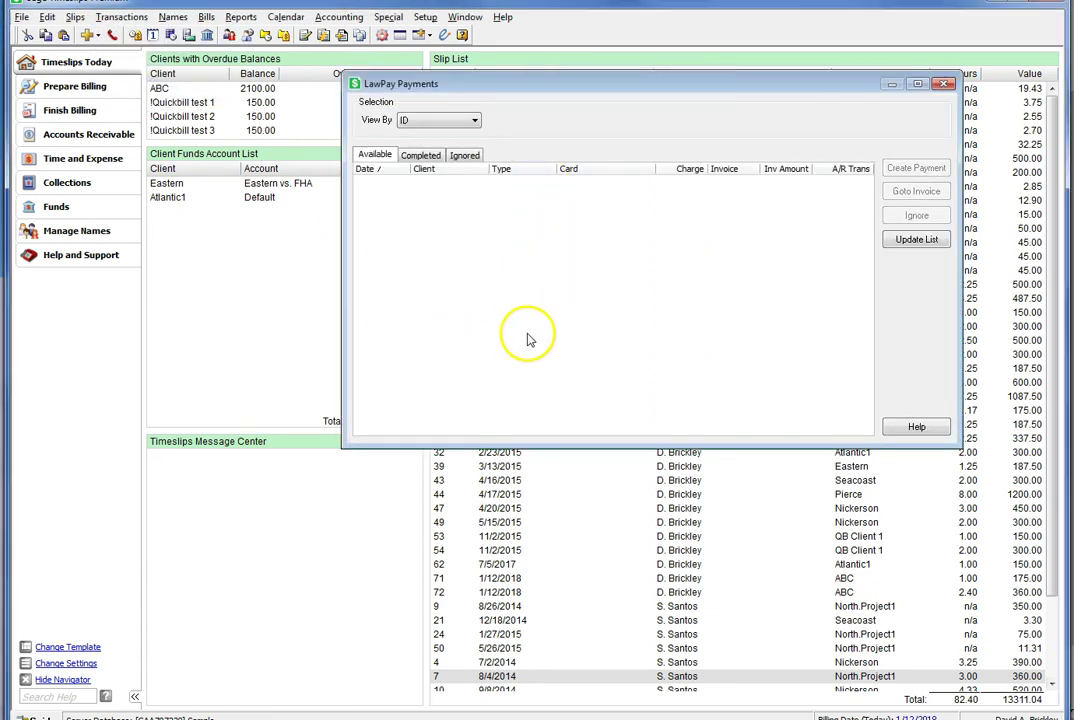
click(537, 300)
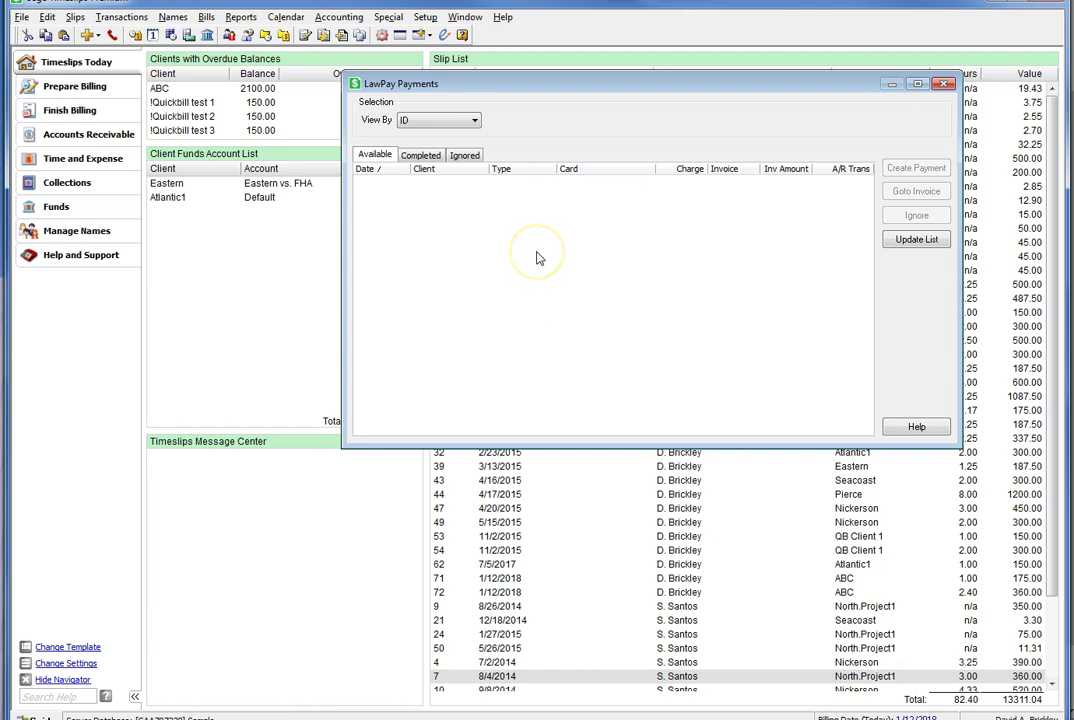
key(alt)
Enter the Visa card details and expiry month, sign, and submit the $535.00 payment for a receipt
click(464, 156)
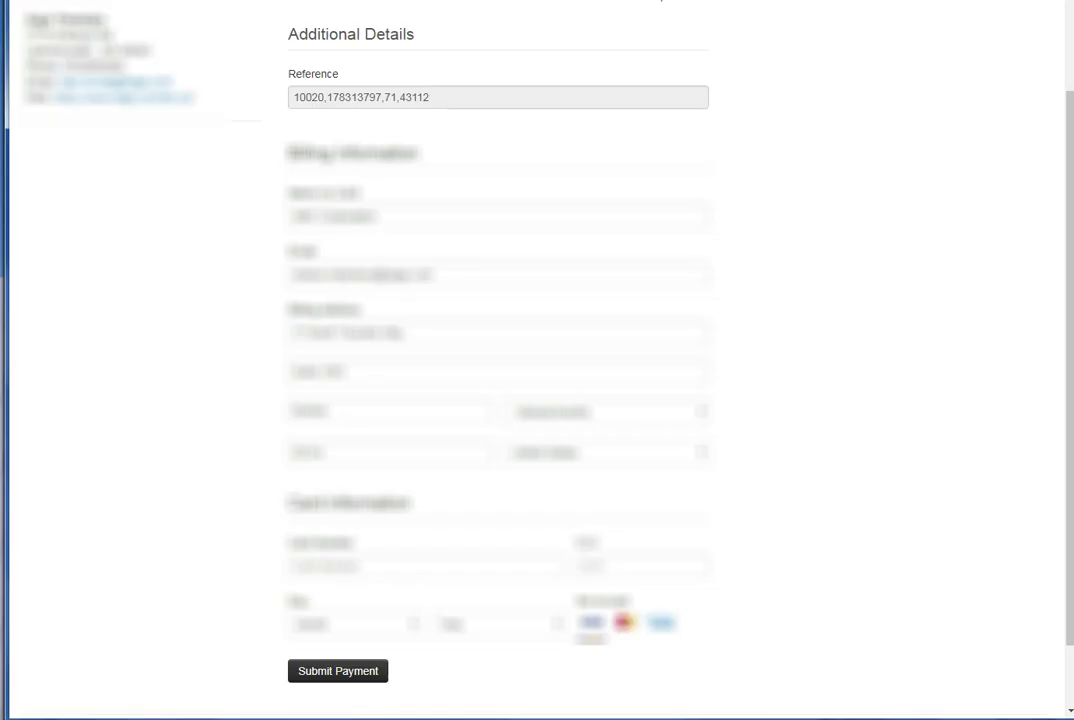
click(748, 475)
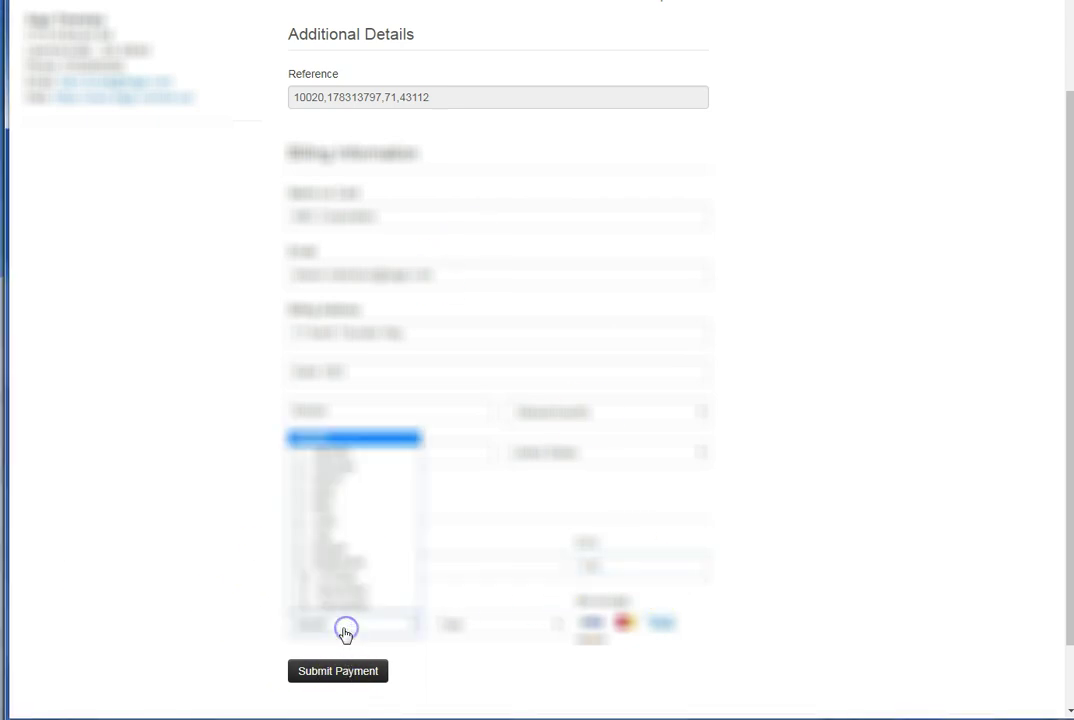
click(522, 619)
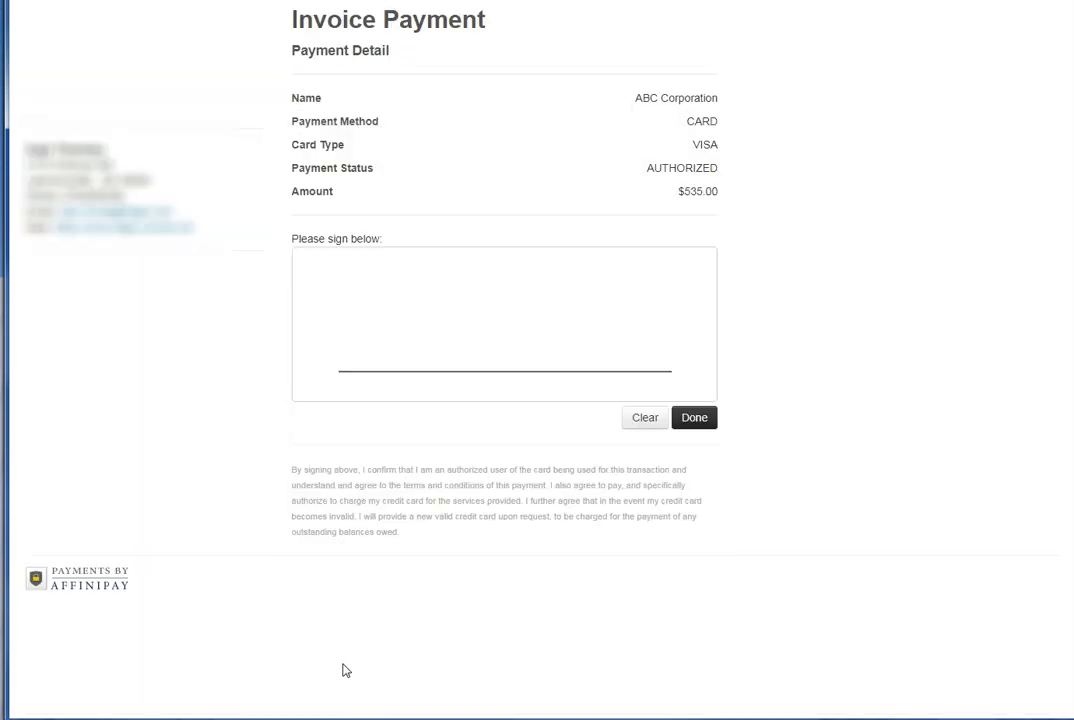
drag(362, 346, 631, 345)
click(700, 419)
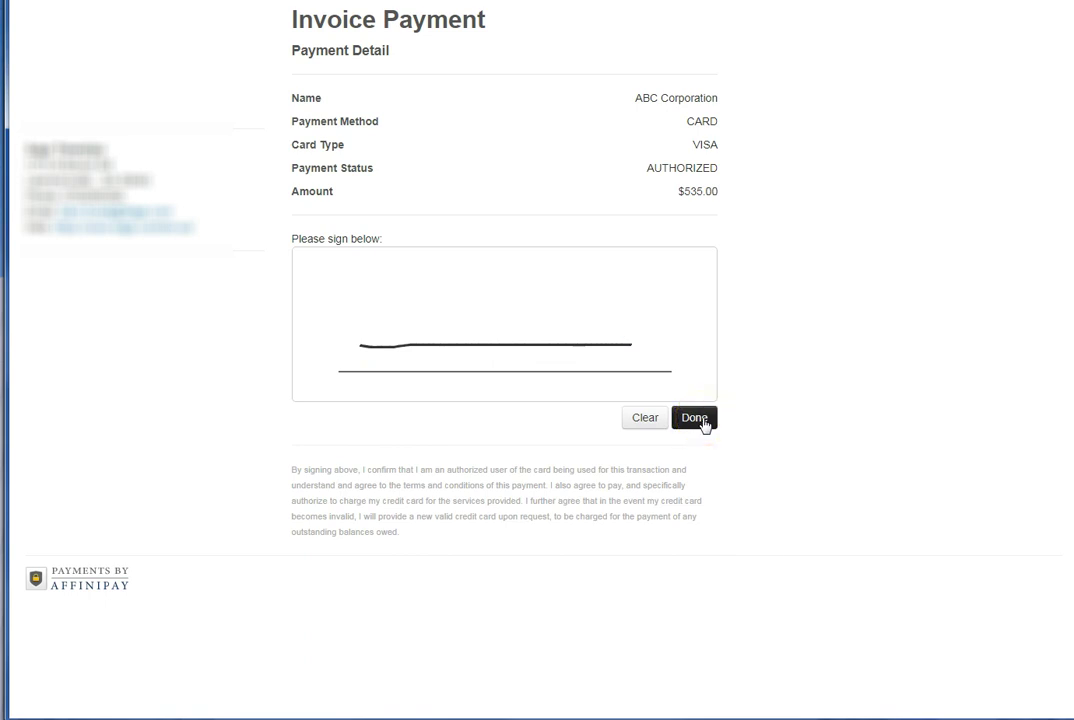
click(681, 452)
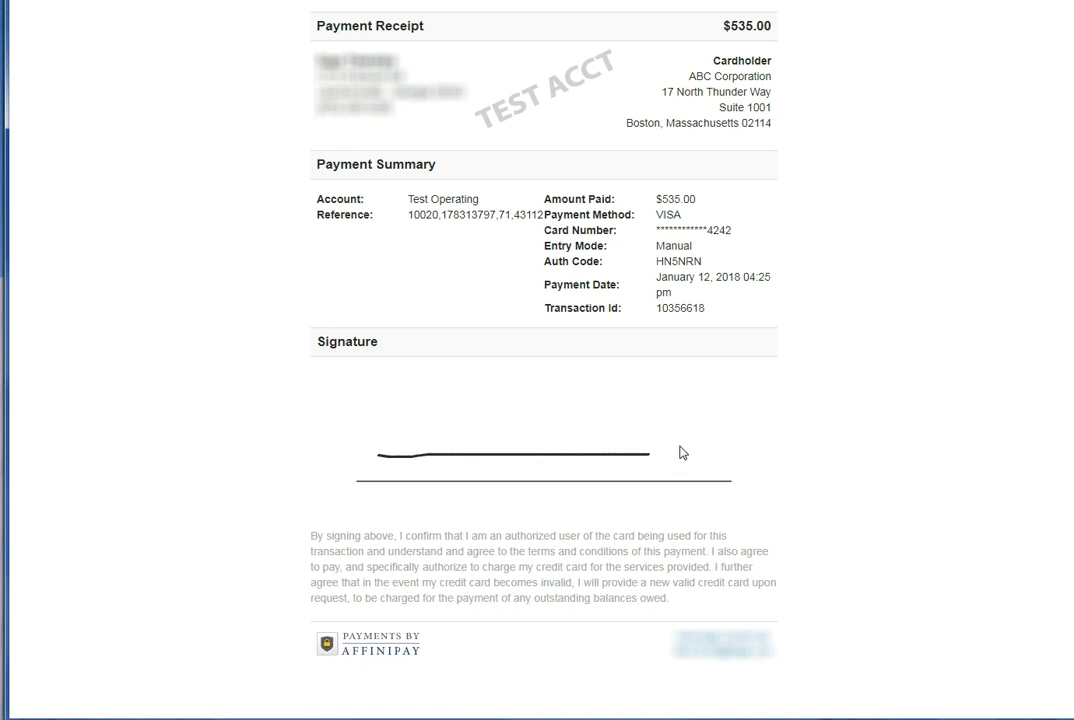
click(460, 423)
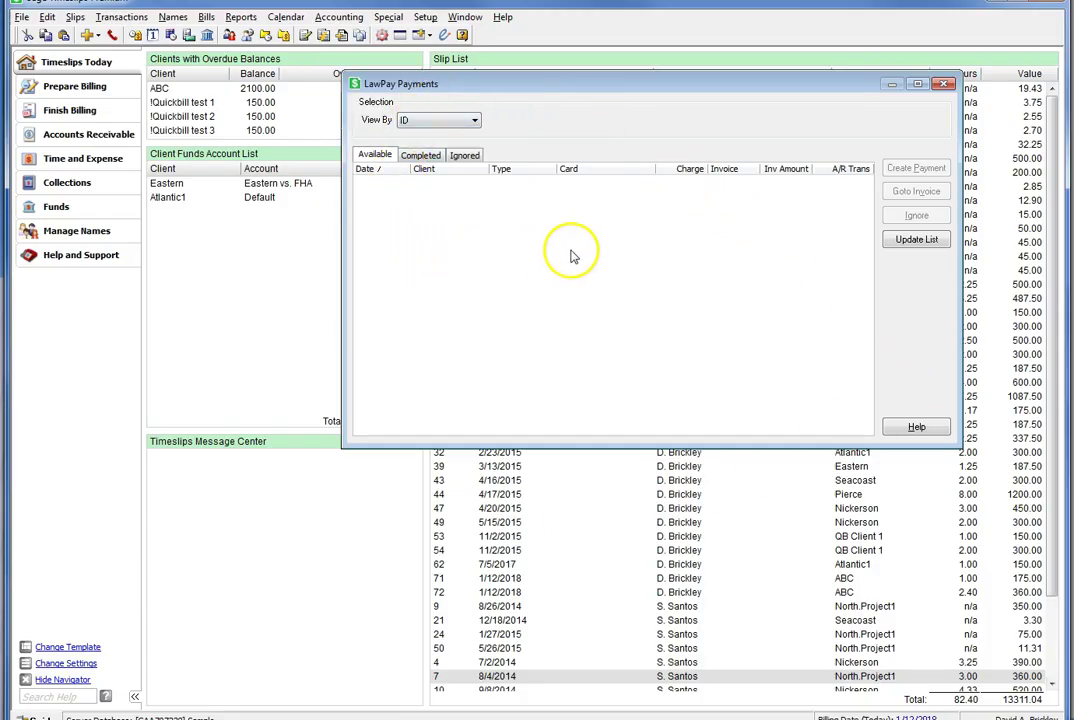
Update the LawPay list so ABC's $535.00 Visa charge for invoice 10020 shows as available
click(920, 240)
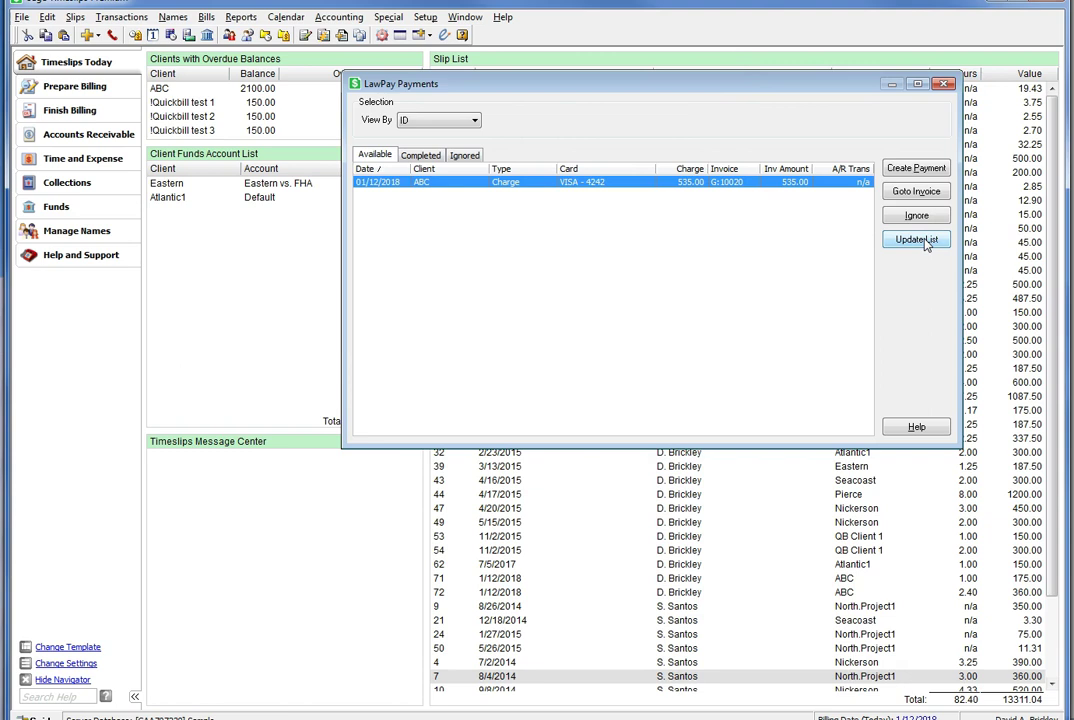
key(alt)
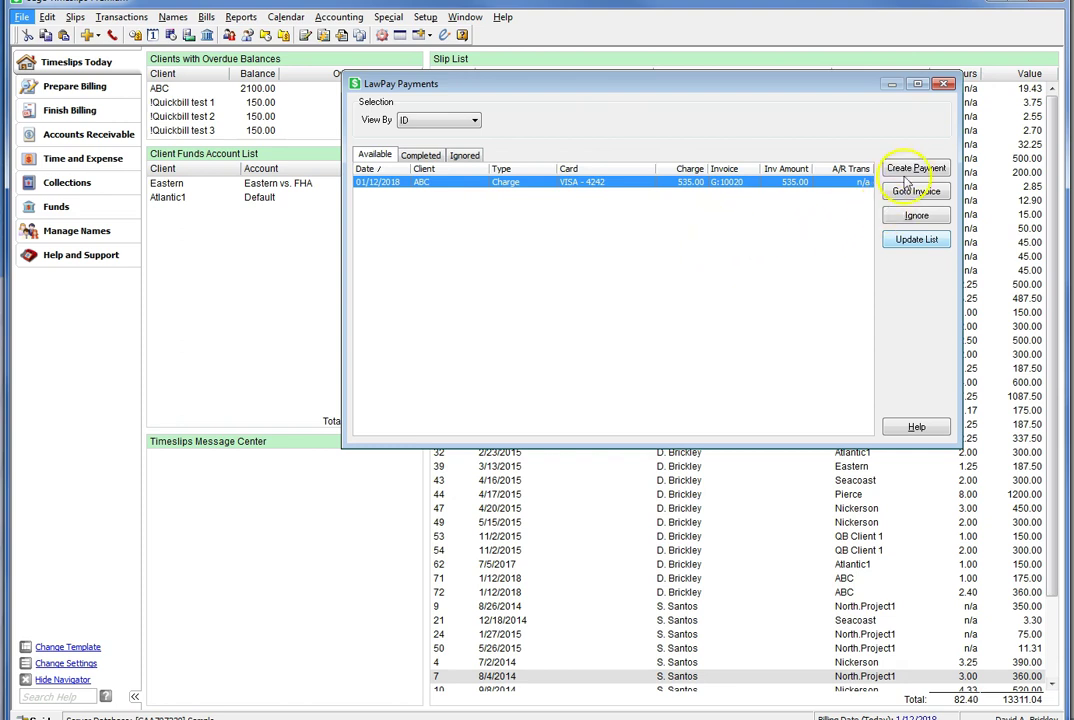
Create an A/R payment from ABC's 535.00 charge, apply it to invoice G:10020, and save
click(918, 168)
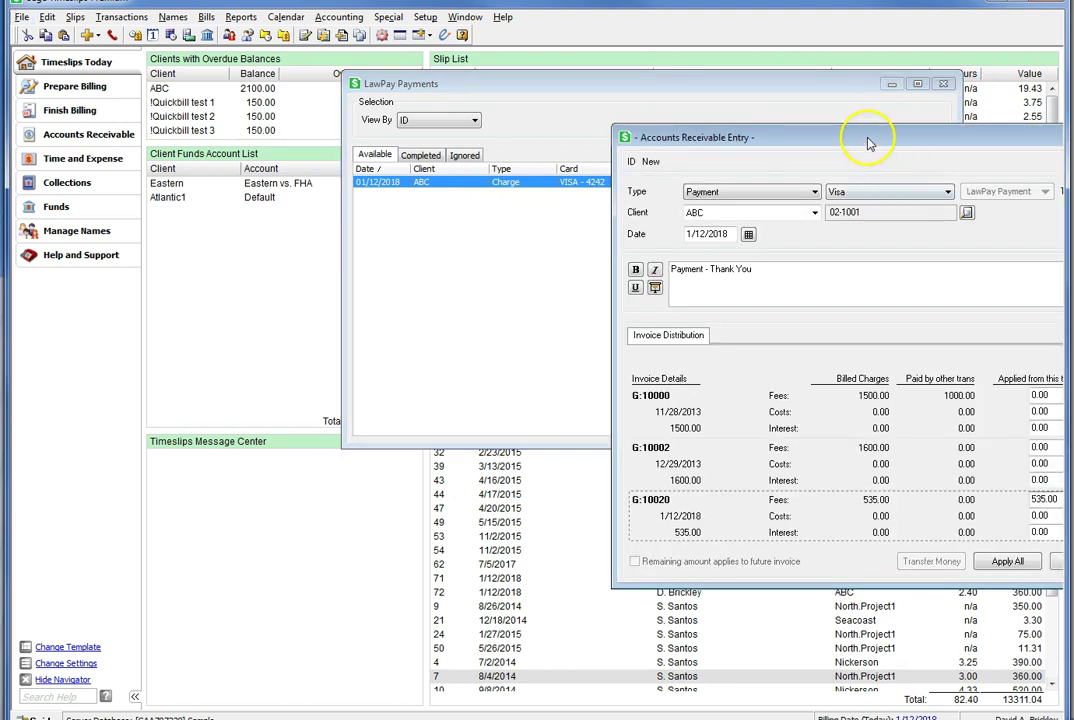
drag(798, 137, 563, 137)
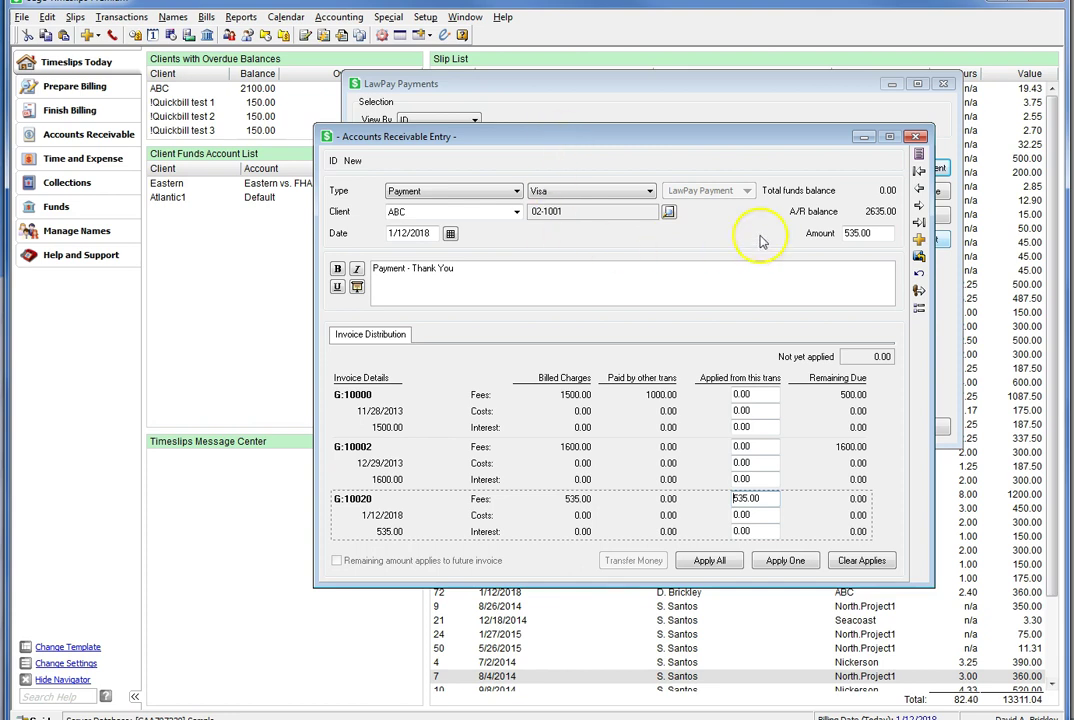
click(875, 233)
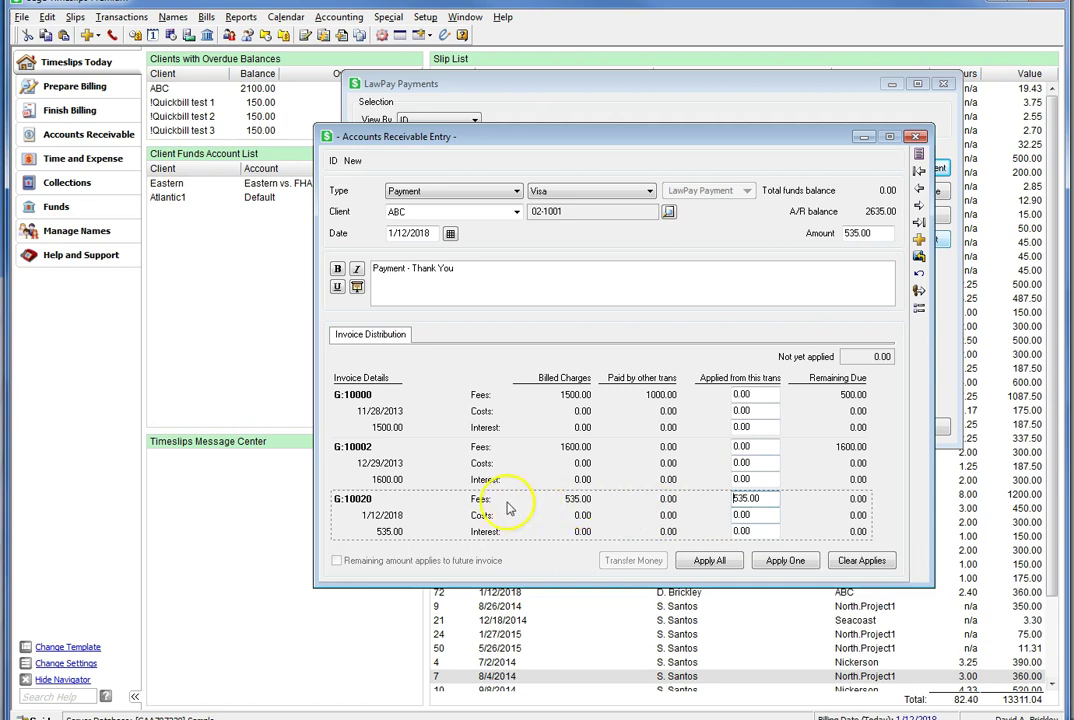
click(785, 560)
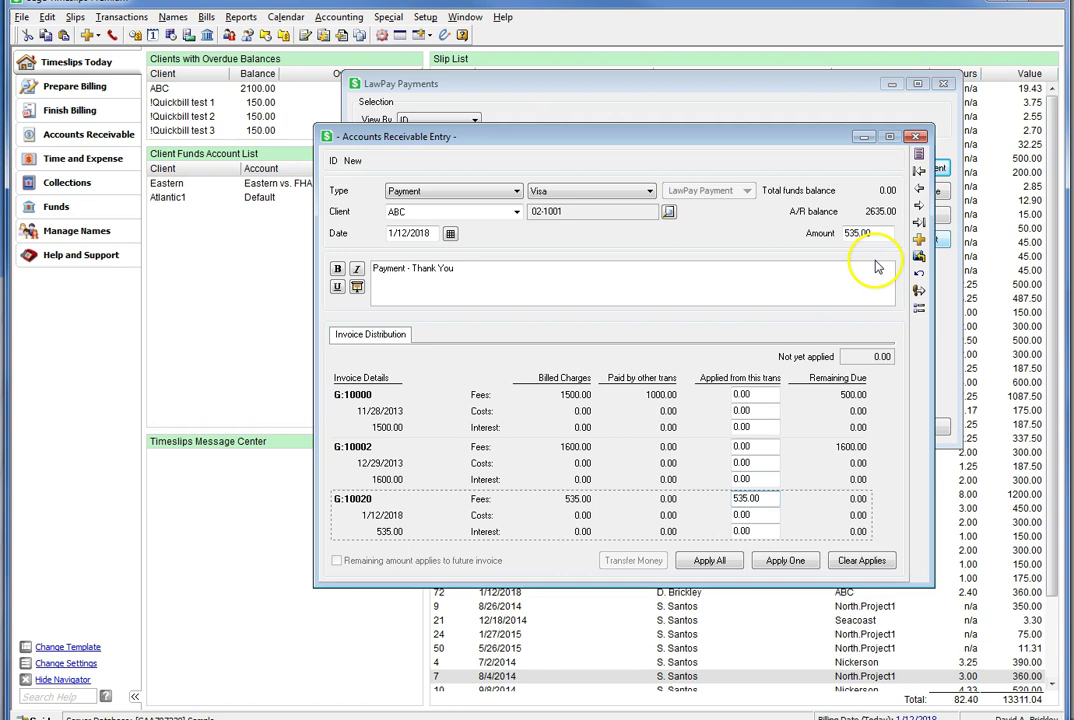
click(918, 258)
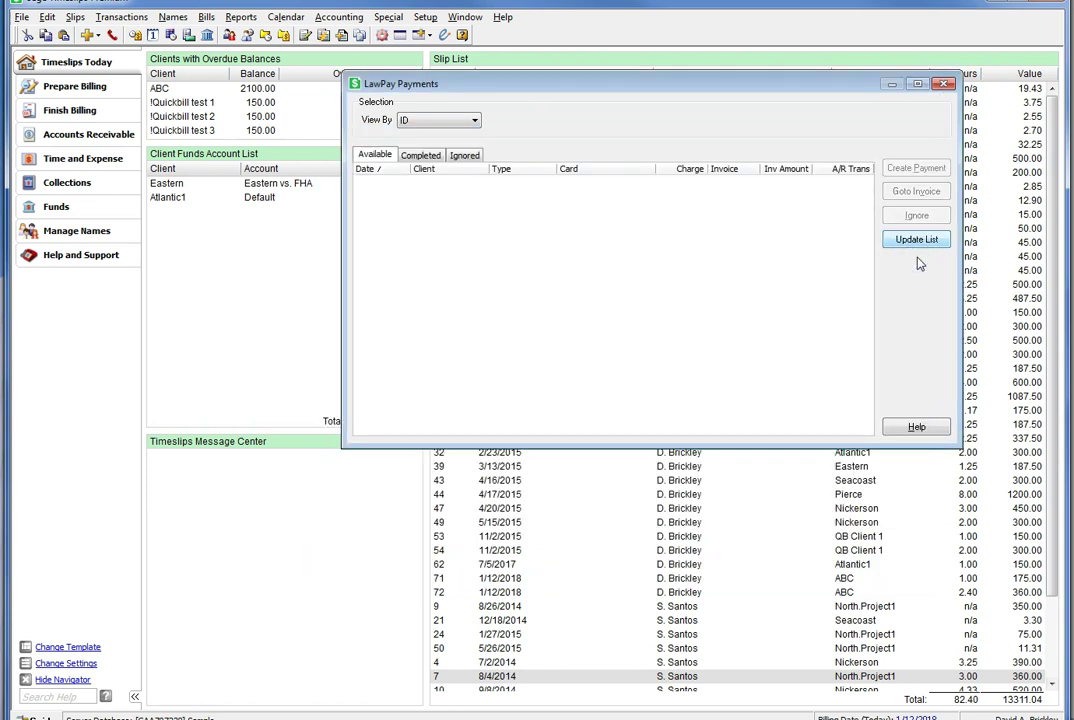
Check the Completed and Available tabs, ending on Completed with ABC's charge linked to transaction 39
key(alt)
click(421, 157)
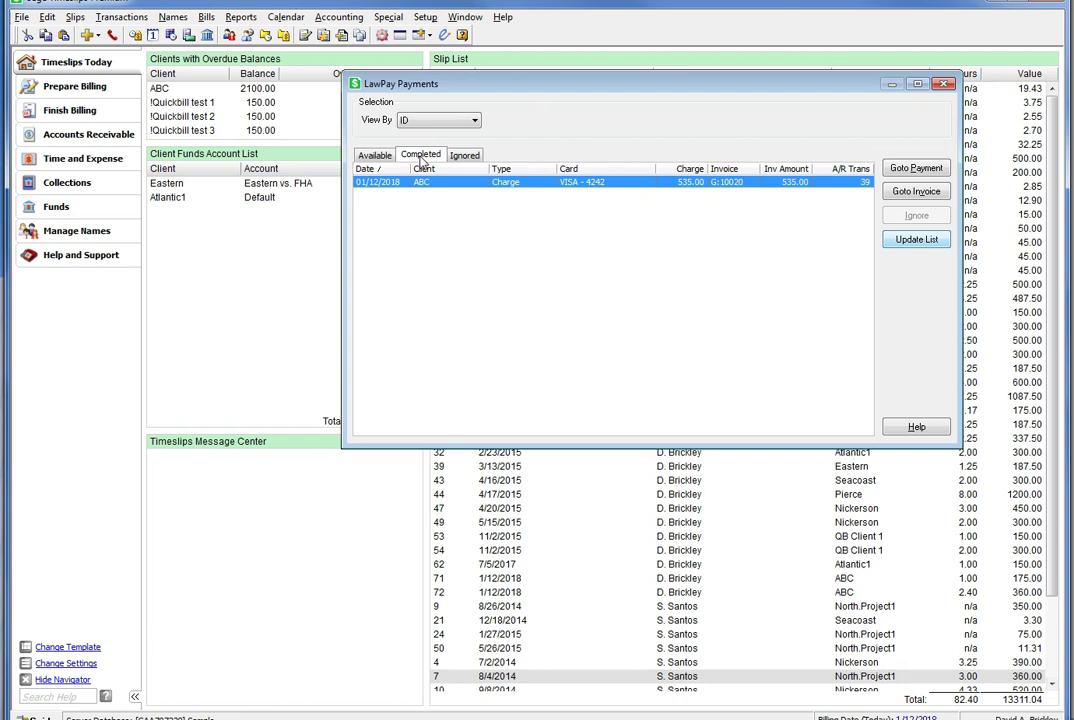
key(alt)
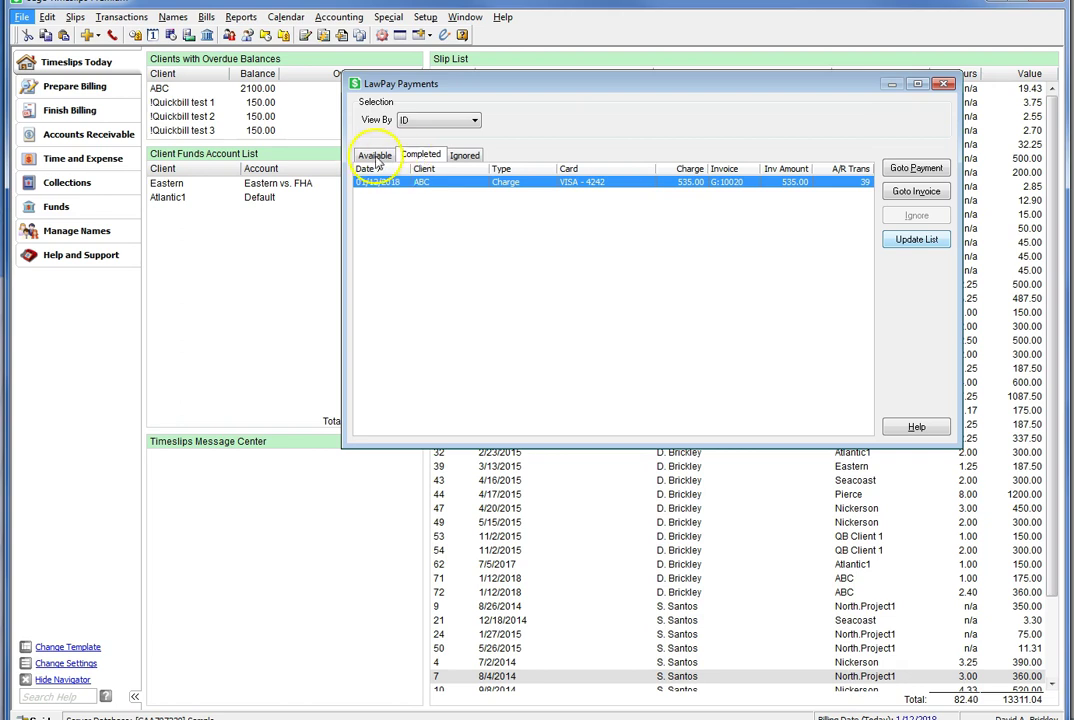
click(374, 155)
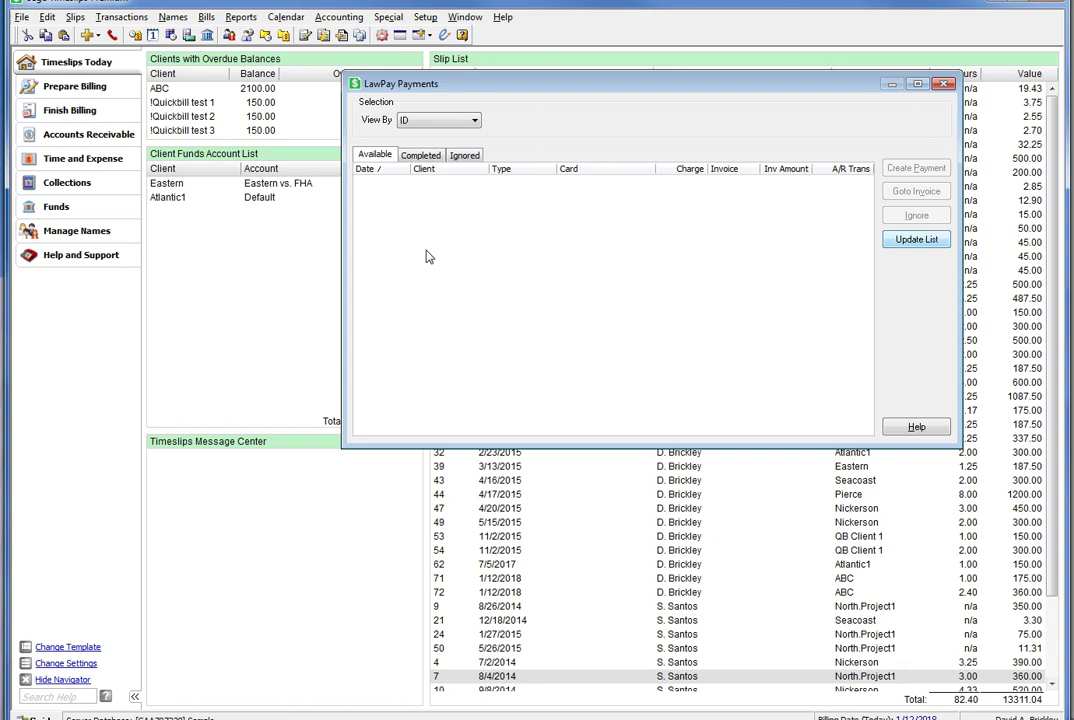
key(alt)
click(420, 155)
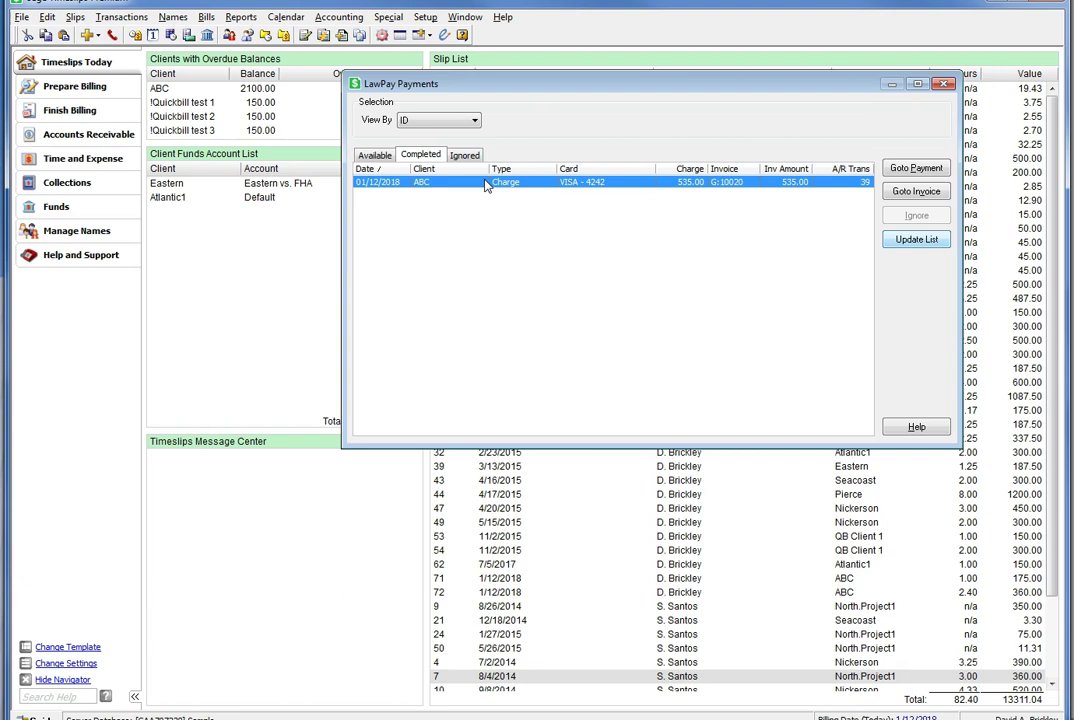
View the Ignored LawPay payments, holding one voided $50.00 Visa charge from 12/06/2017
key(alt)
click(464, 156)
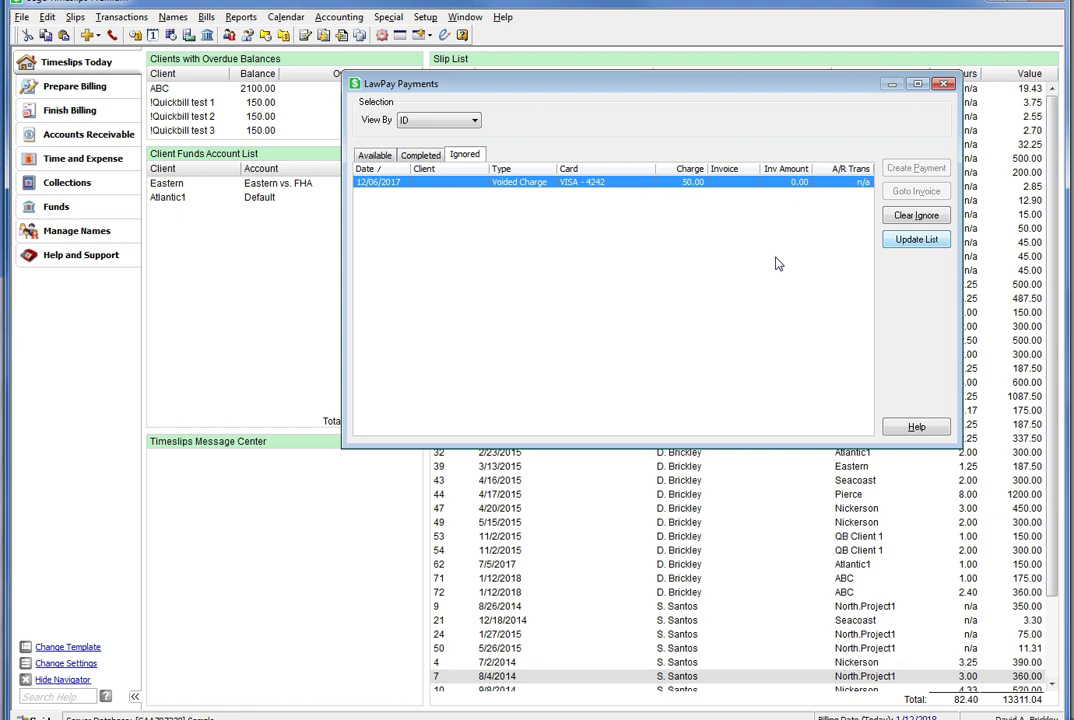
key(alt)
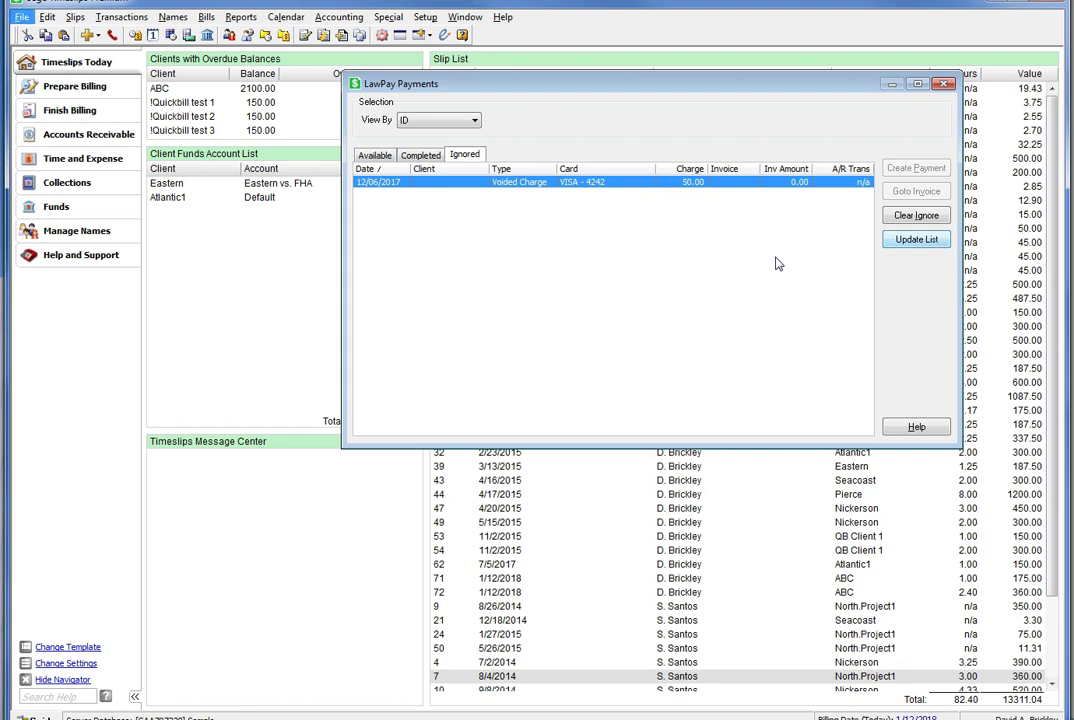